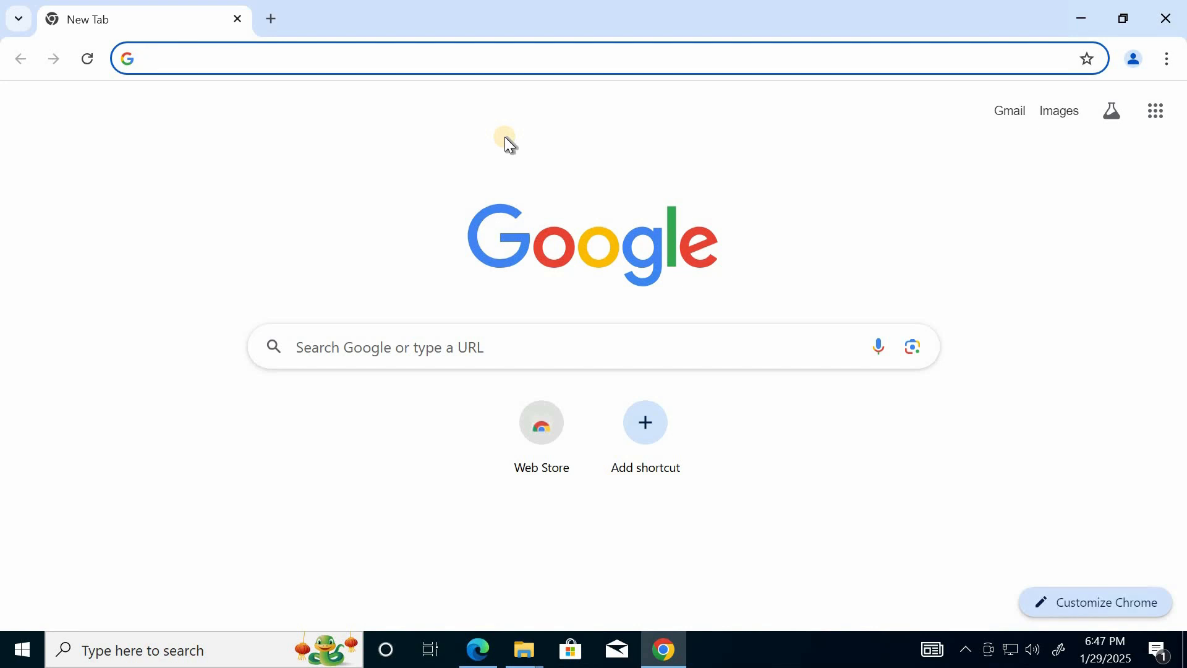
Open the network location \\192.168.152.101 through Run and bring its File Explorer window to the front
key("super+r")
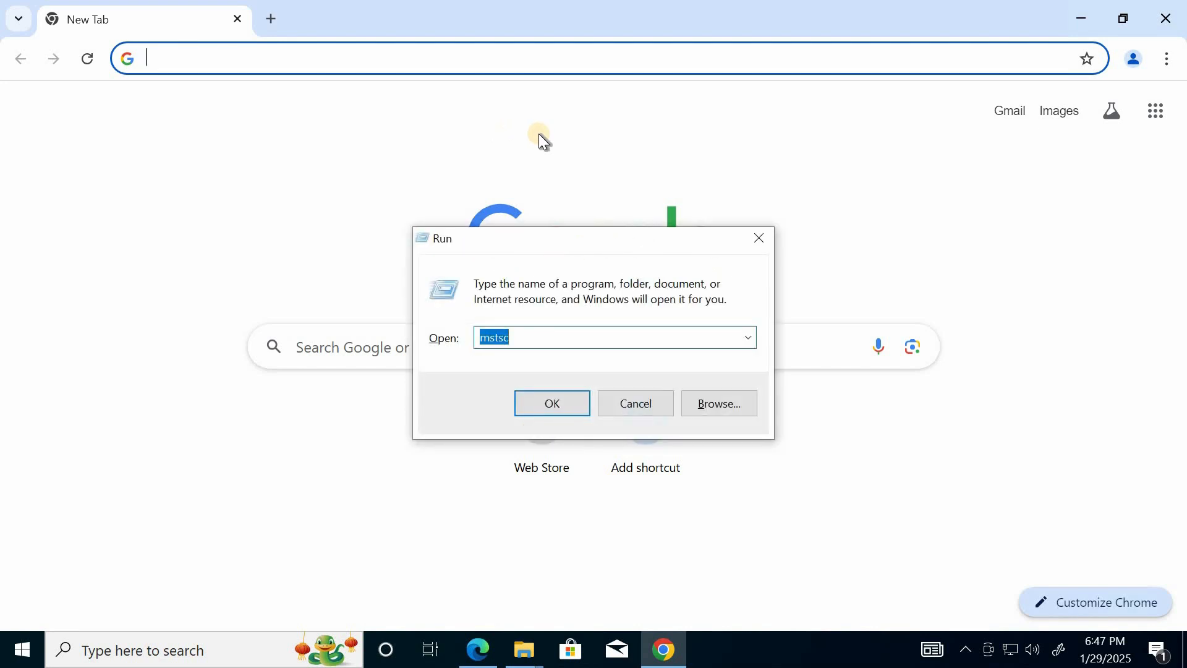
key("BackSpace")
type("\\\\")
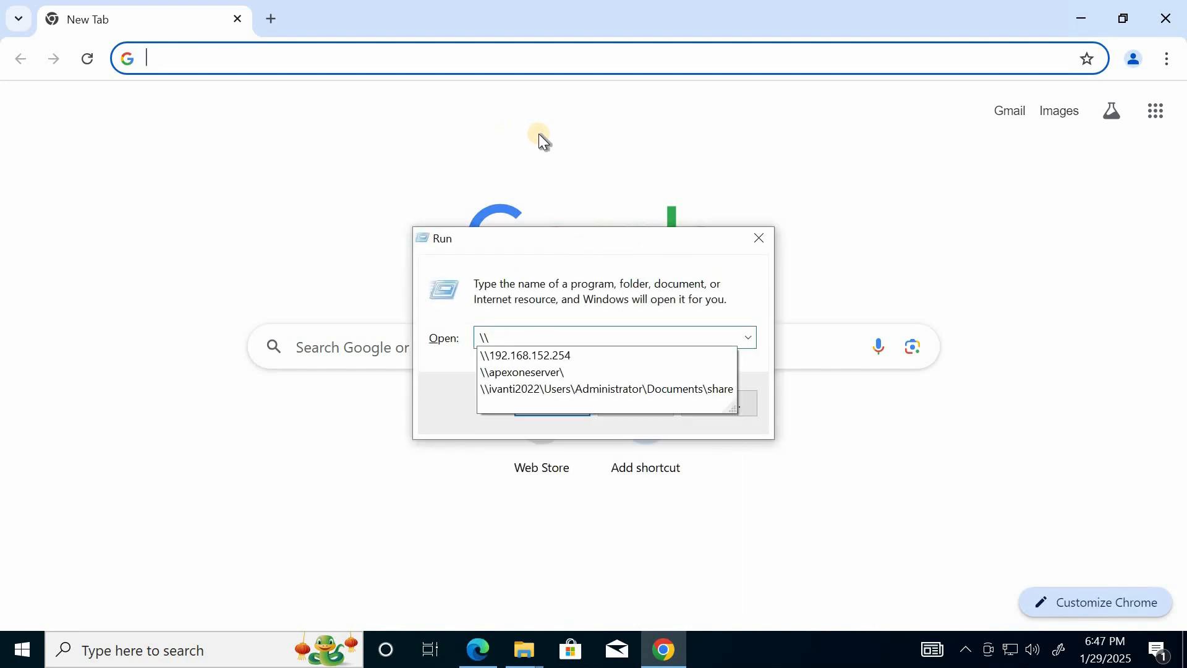
type("1")
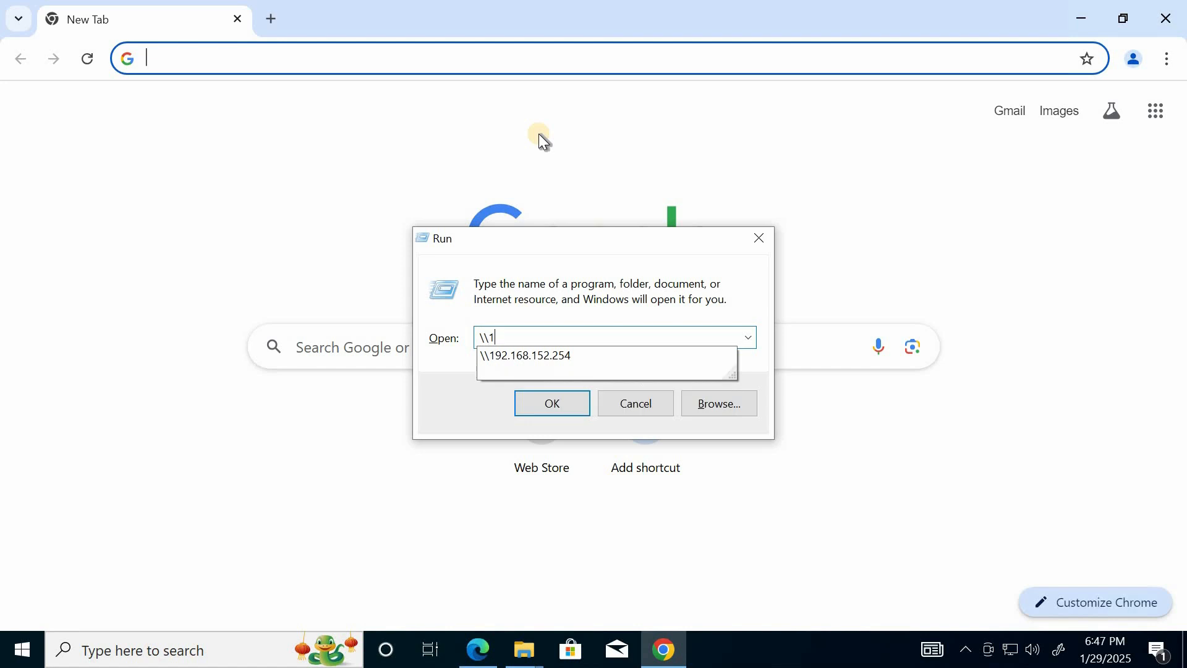
type("92.168.1")
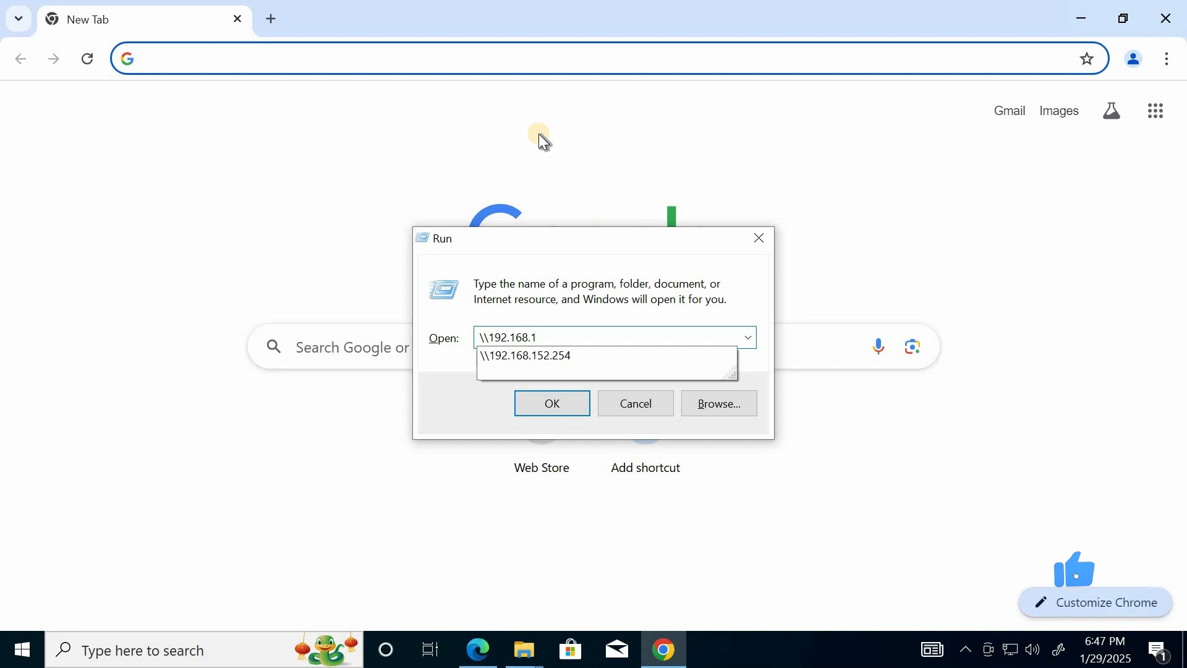
type("52")
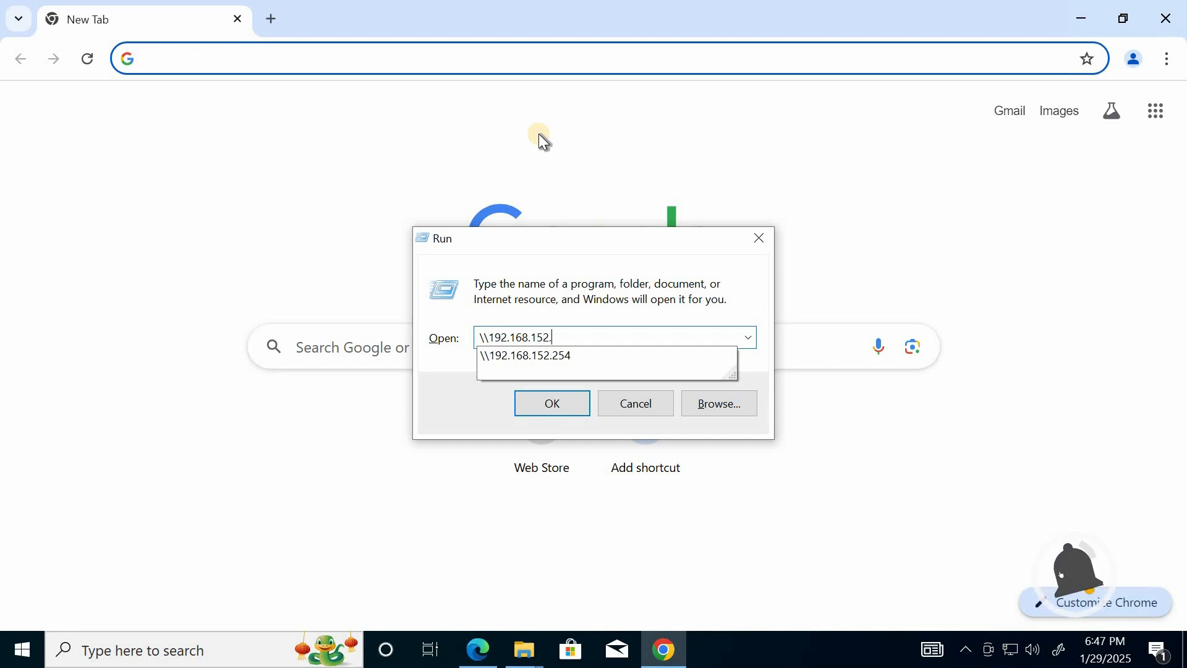
type(".101")
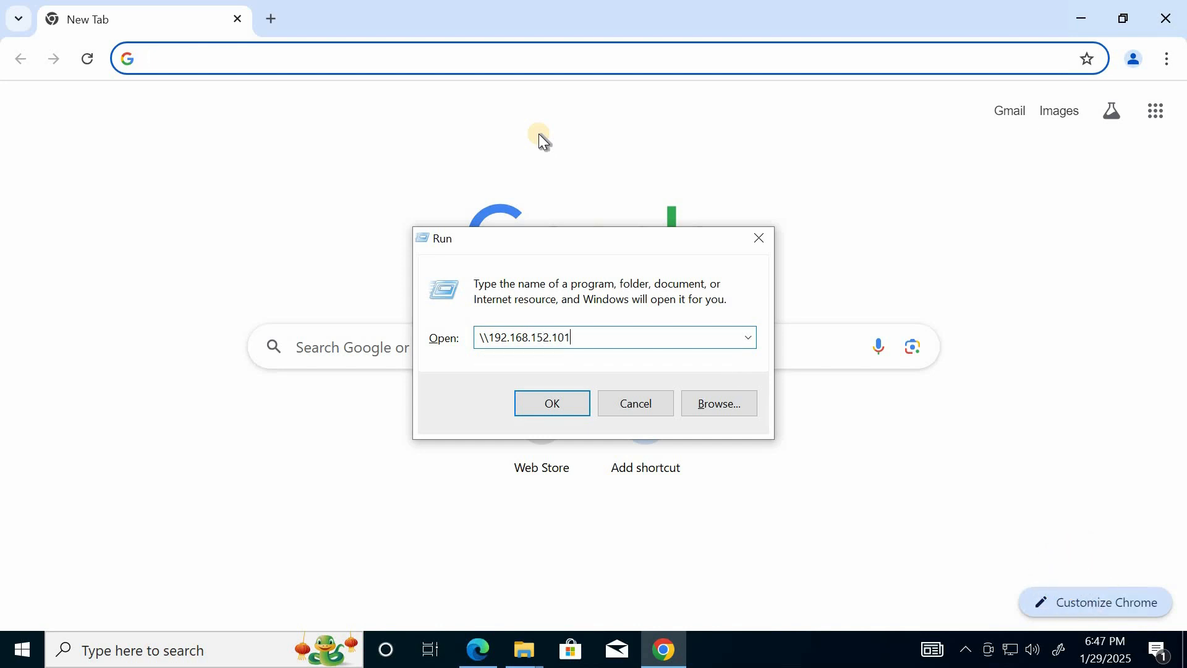
key("Return")
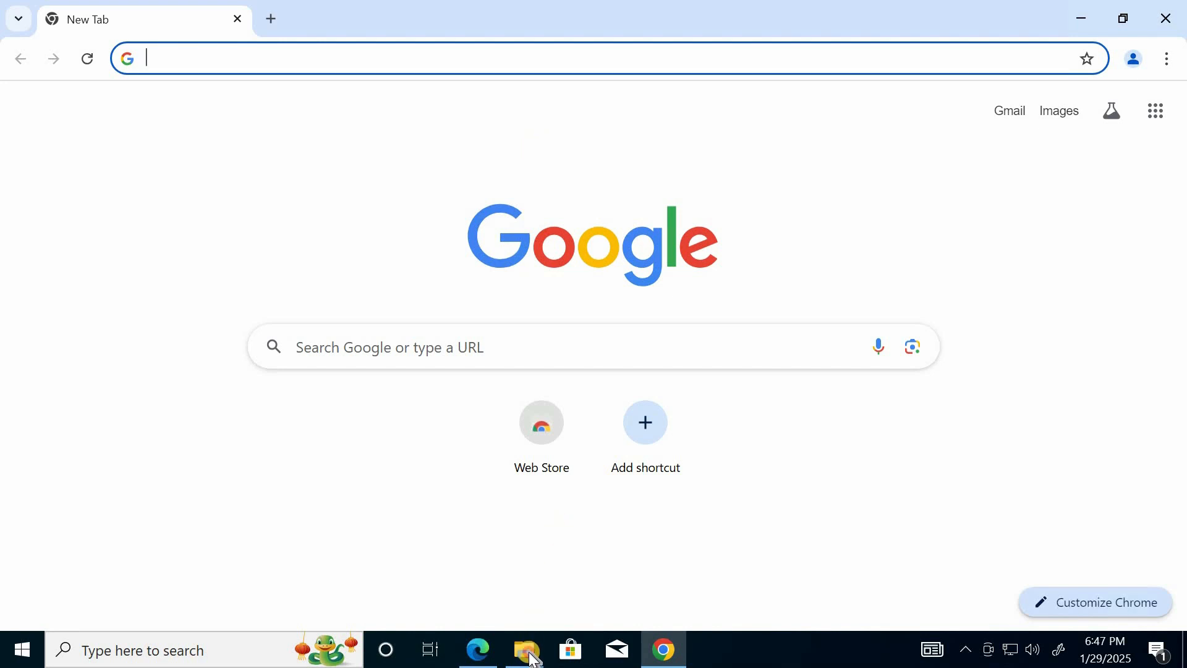
mouse_move(535, 661)
left_click(596, 544)
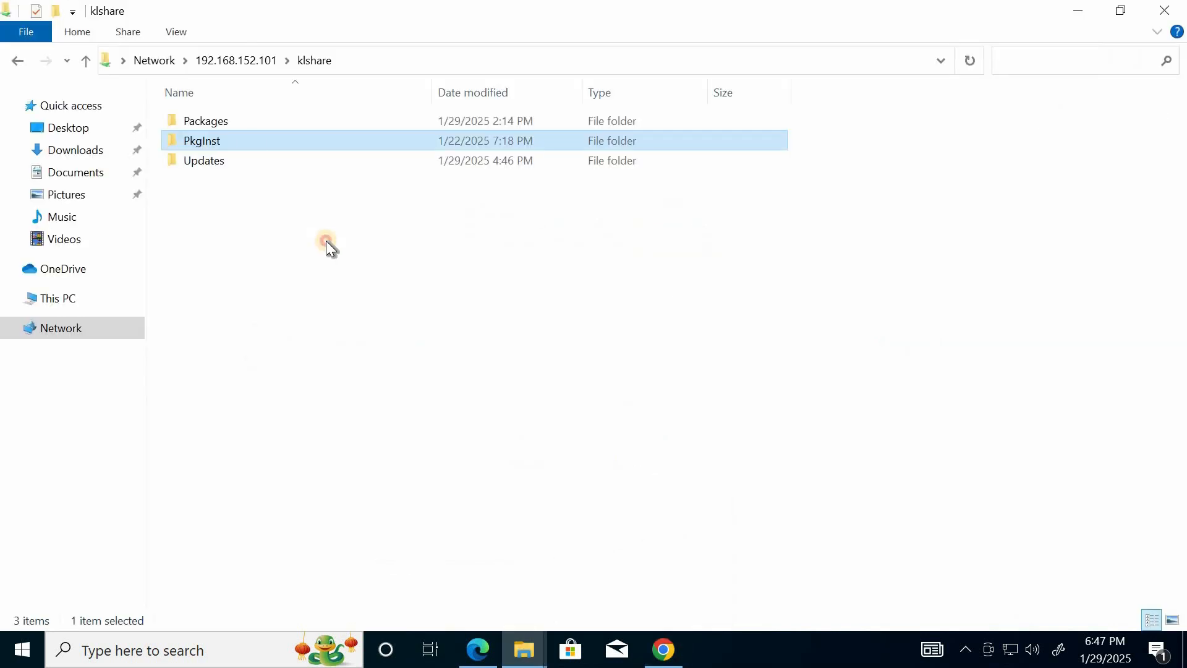
Go up to the server's share list, reopen klshare and examine the contents of its Packages folder
left_click(88, 60)
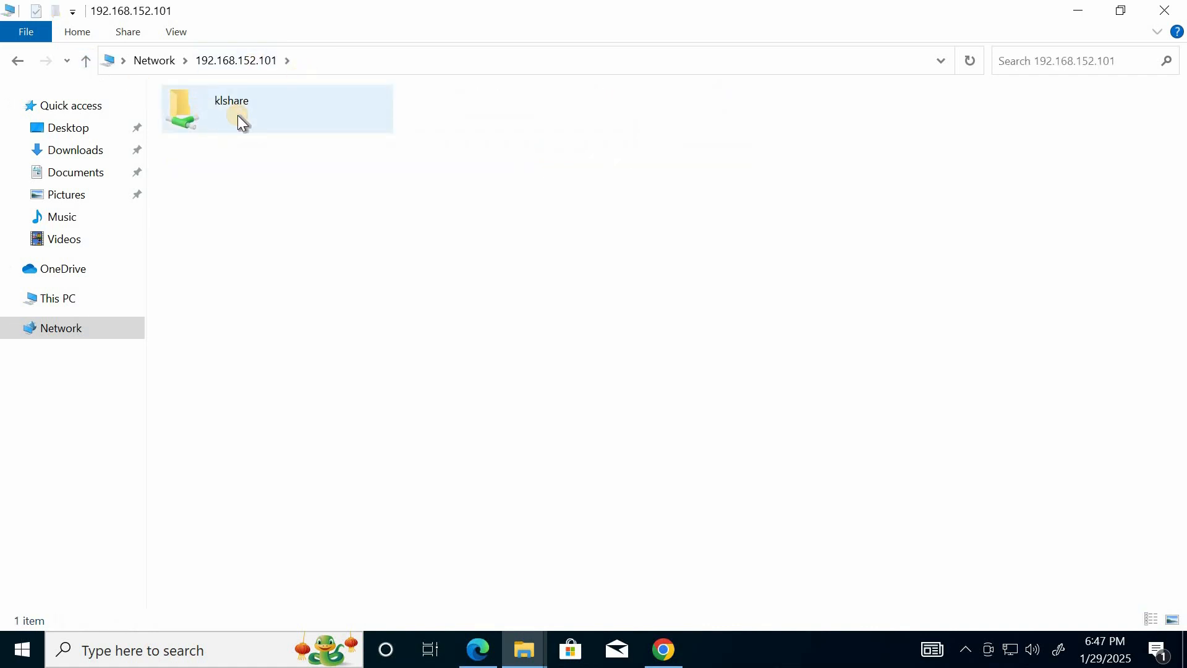
double_click(239, 118)
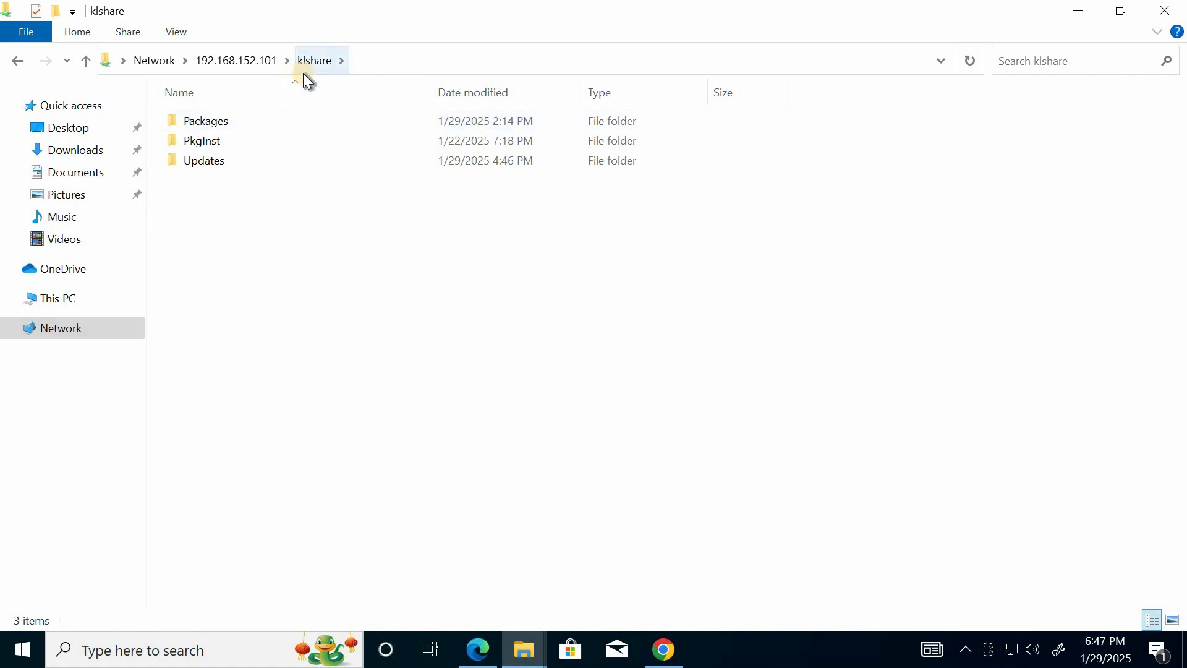
double_click(222, 120)
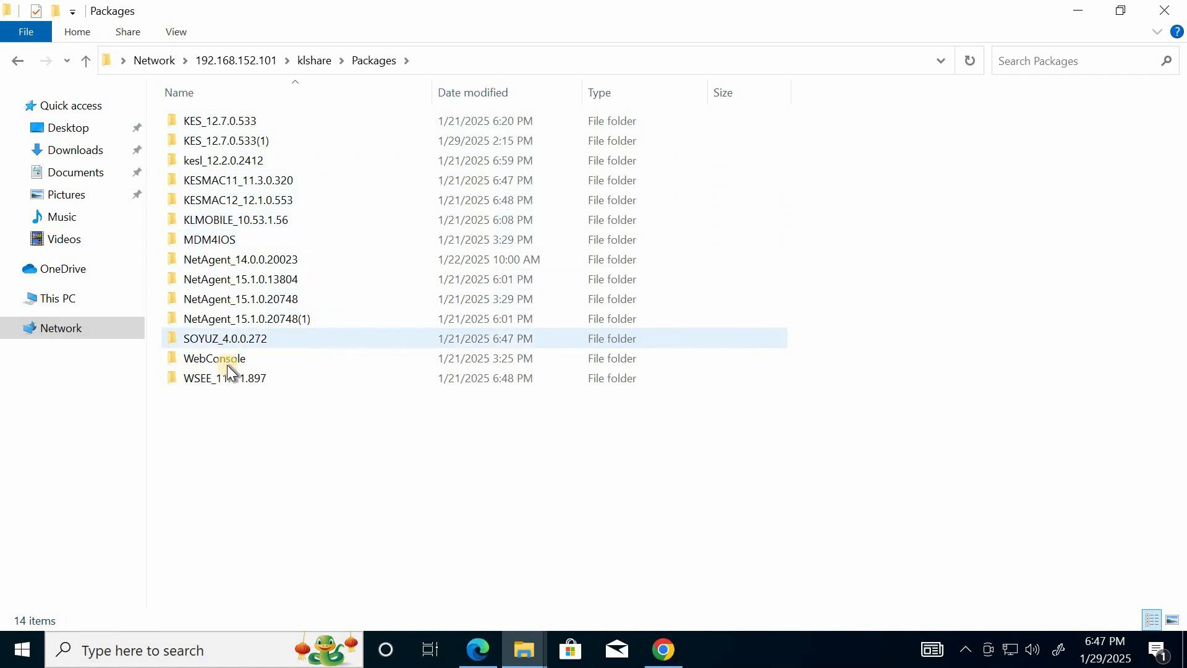
left_click(86, 59)
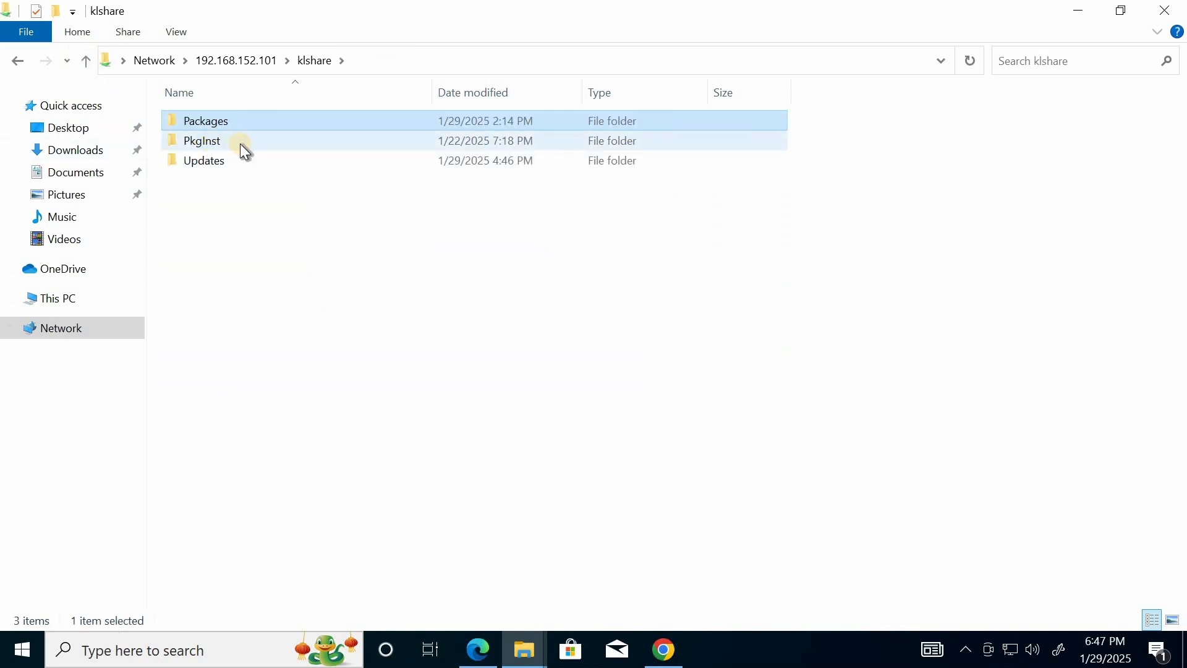
Open the PkgInst folder in klshare and go into its NetAgent_15.1.0.20748_KES_12.7.0.533 subfolder
left_click(203, 148)
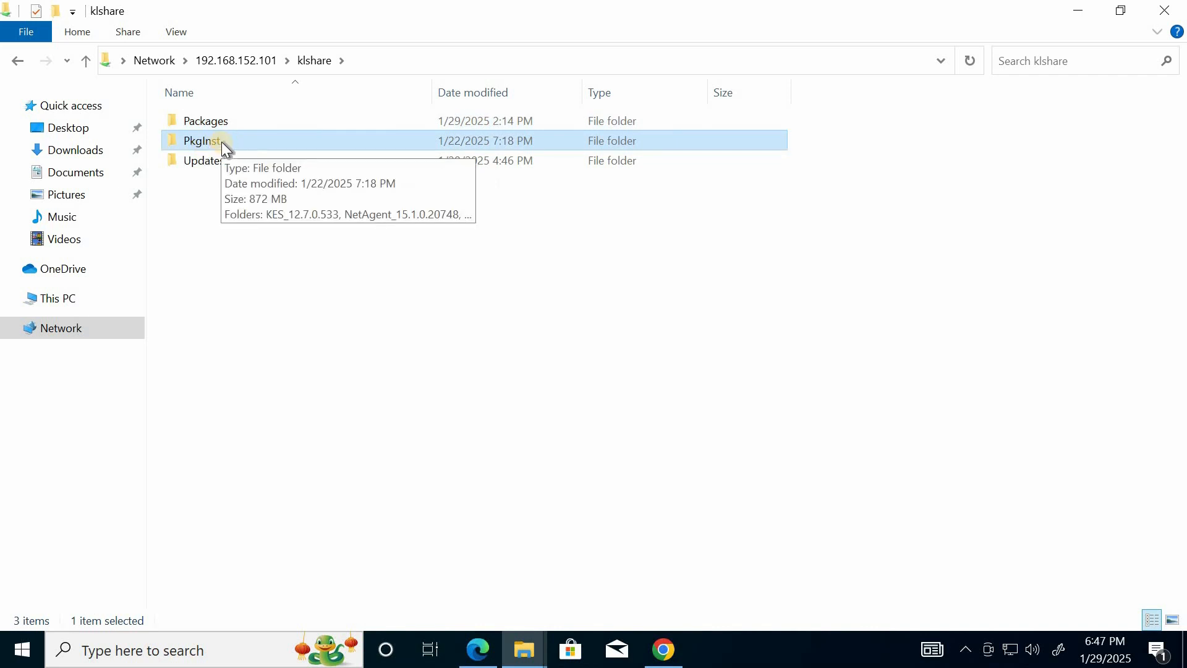
double_click(221, 142)
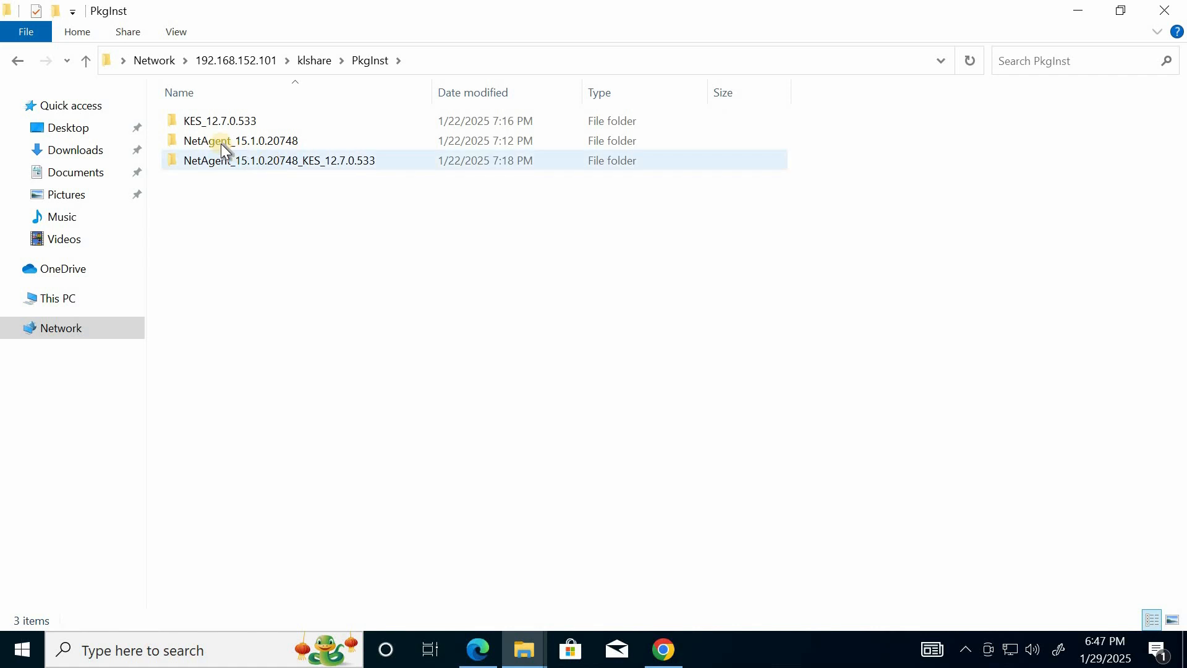
left_click(241, 120)
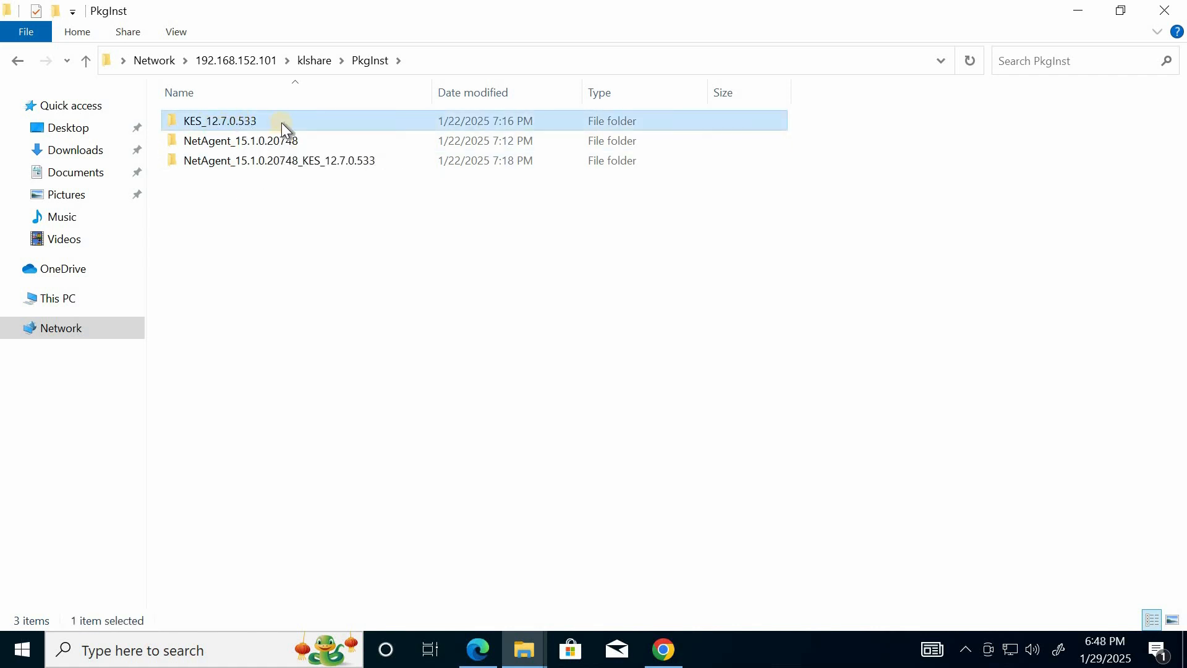
left_click(241, 142)
left_click(304, 166)
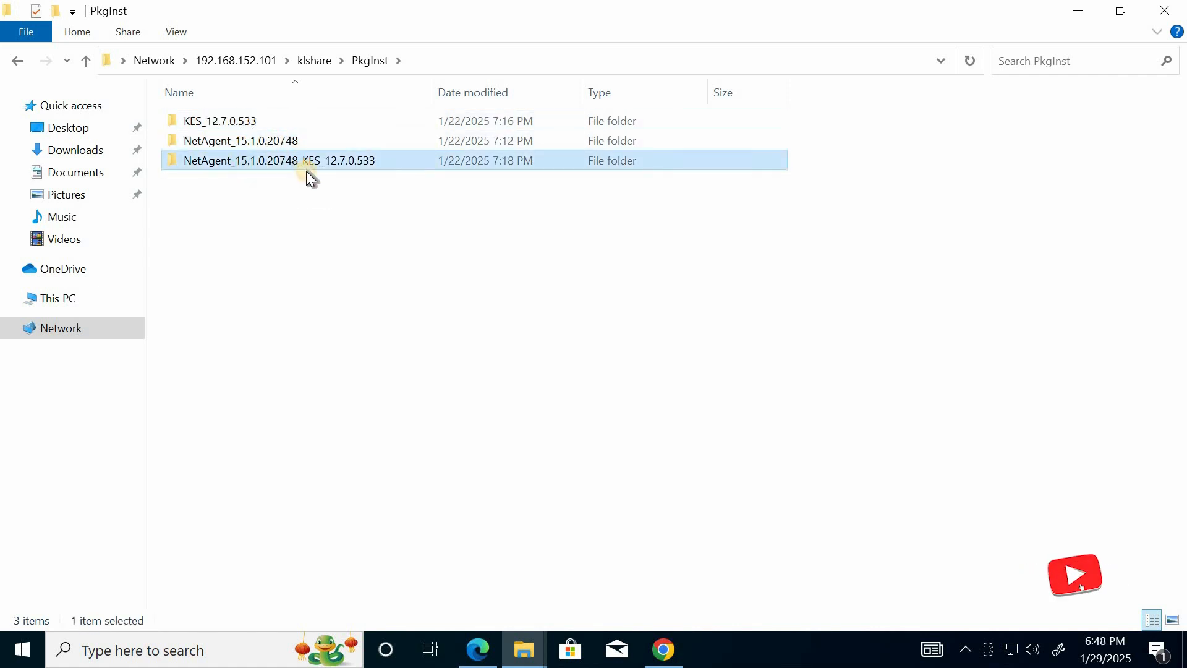
double_click(224, 160)
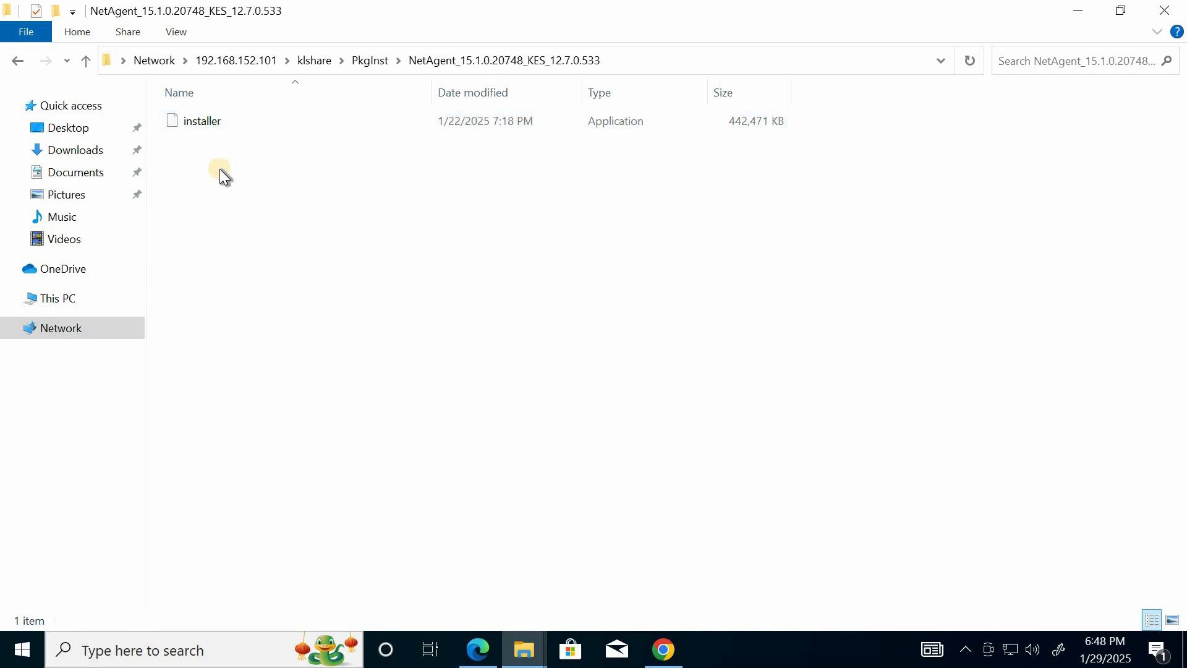
Copy the installer application from the combined package folder, return to PkgInst and minimize File Explorer
left_click(209, 121)
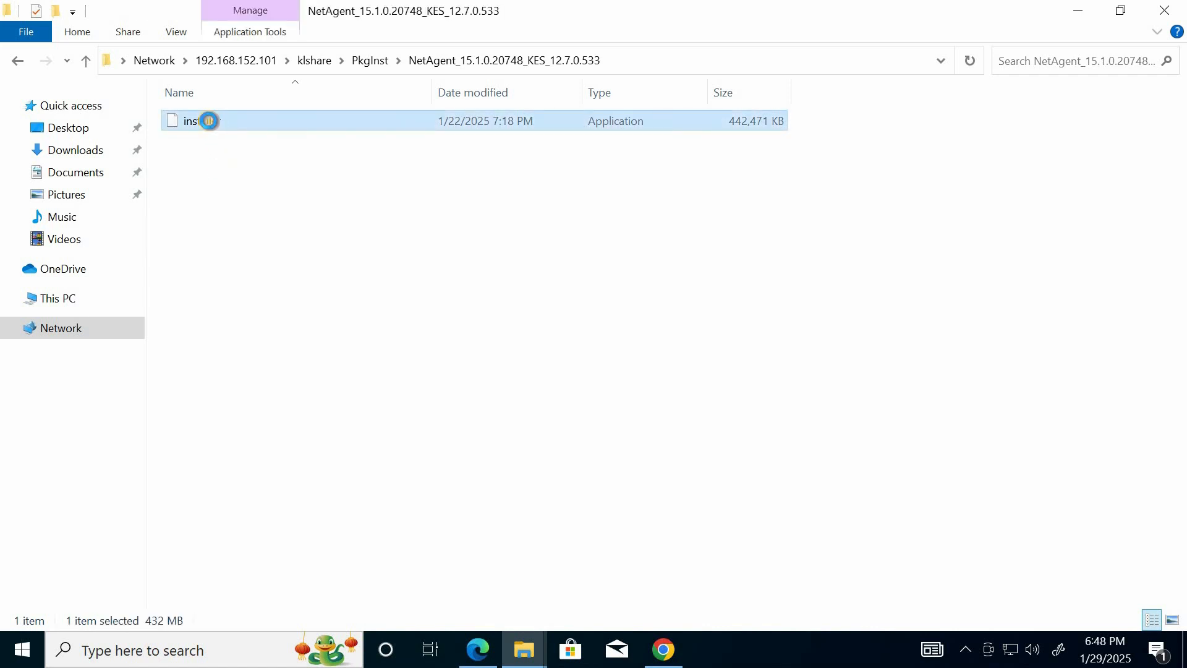
right_click(213, 126)
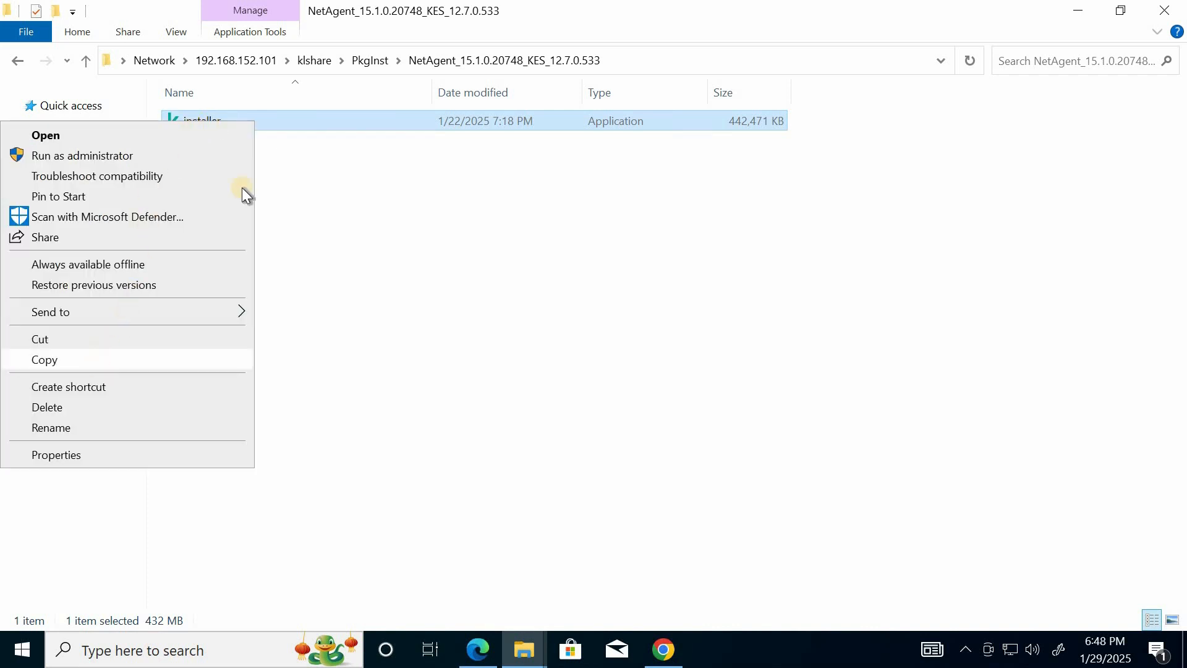
left_click(77, 360)
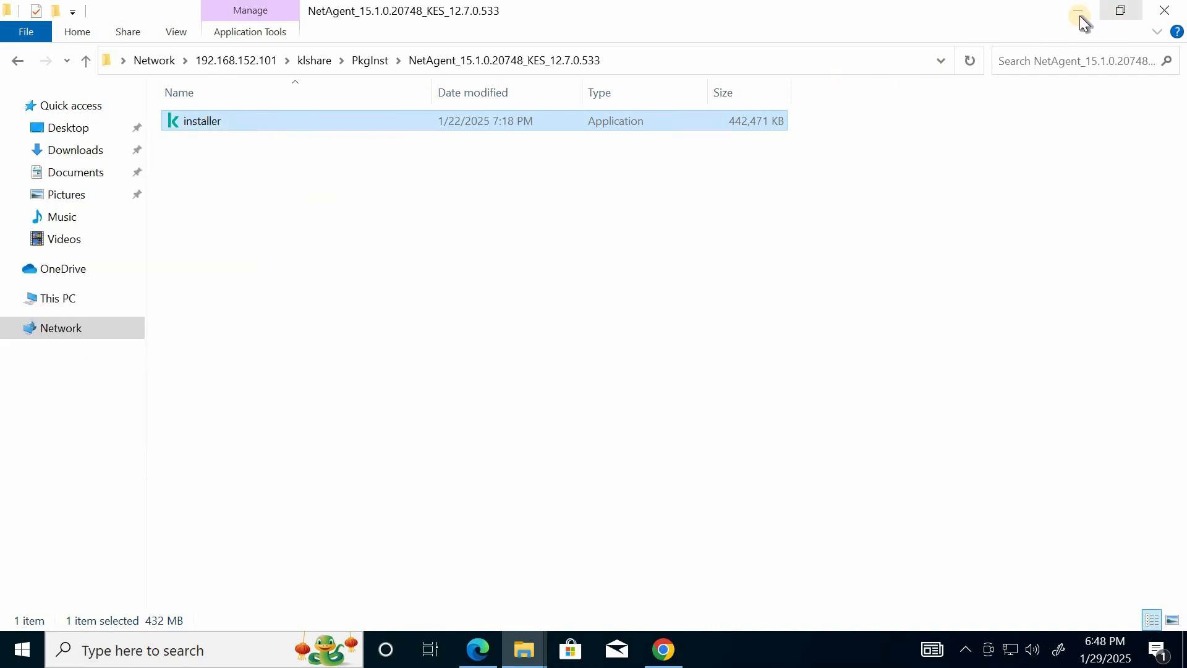
left_click(88, 59)
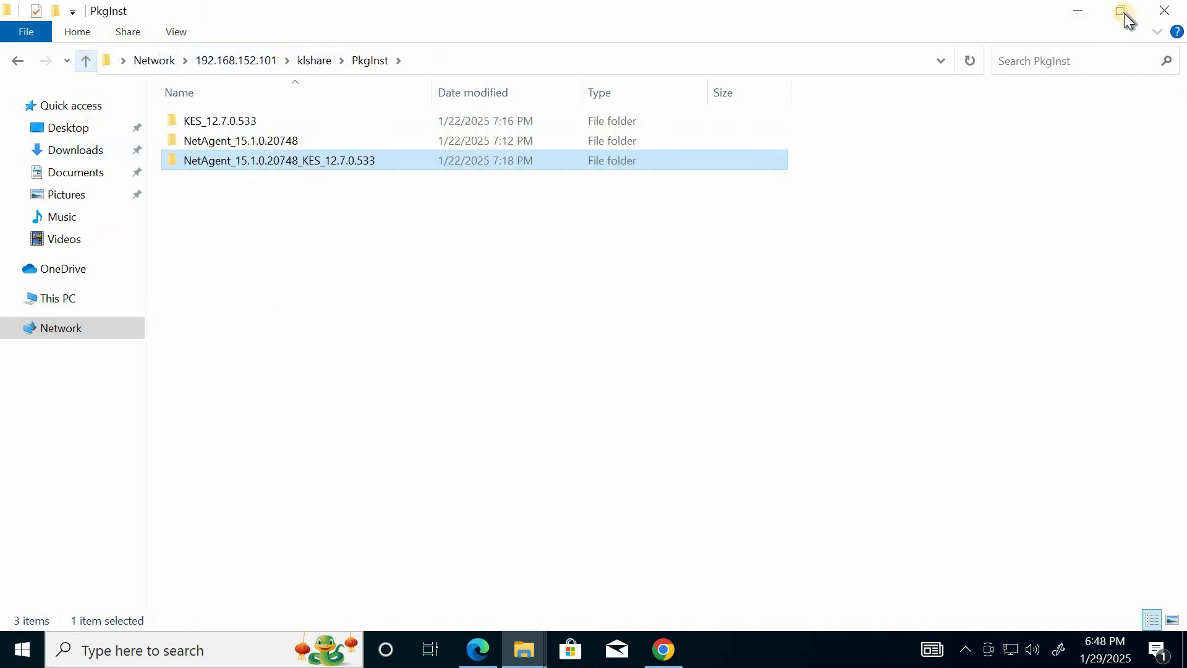
left_click(1071, 10)
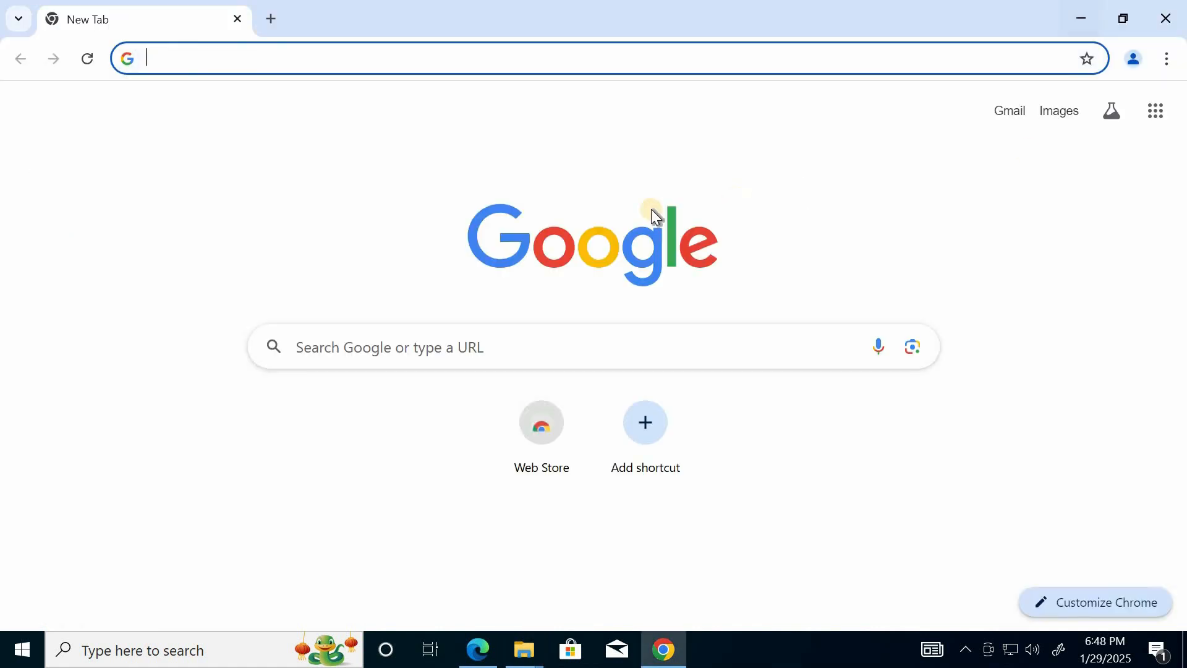
Minimize the browser and paste the copied installer onto the desktop
left_click(1090, 14)
right_click(501, 214)
left_click(410, 301)
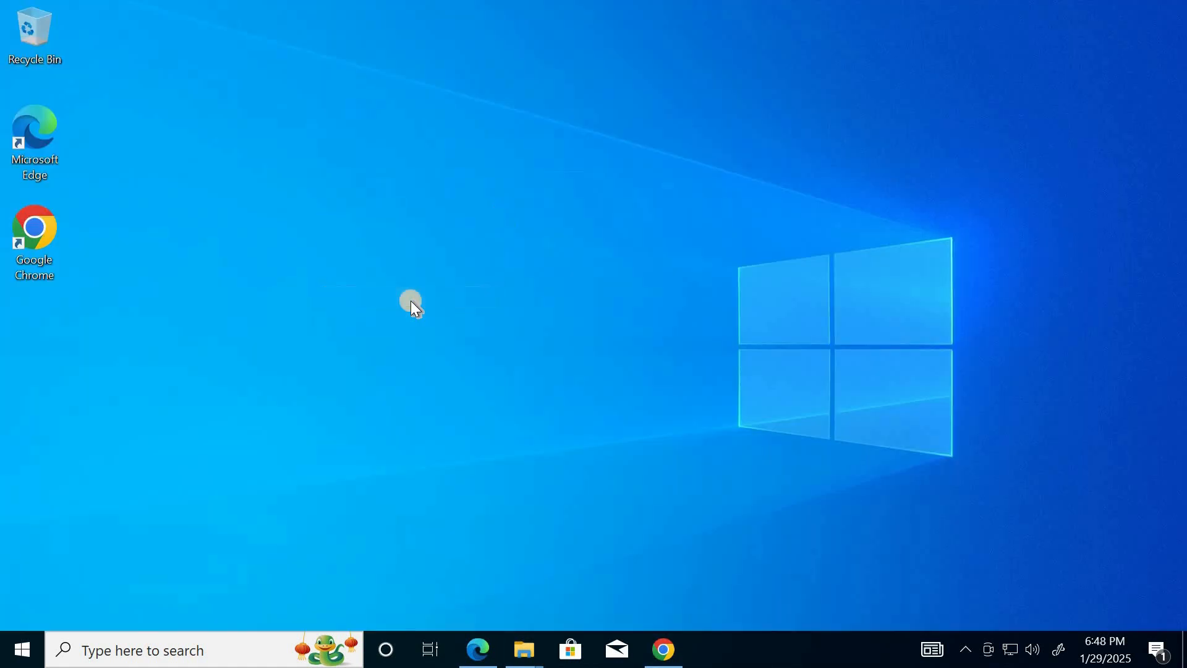
left_click(192, 281)
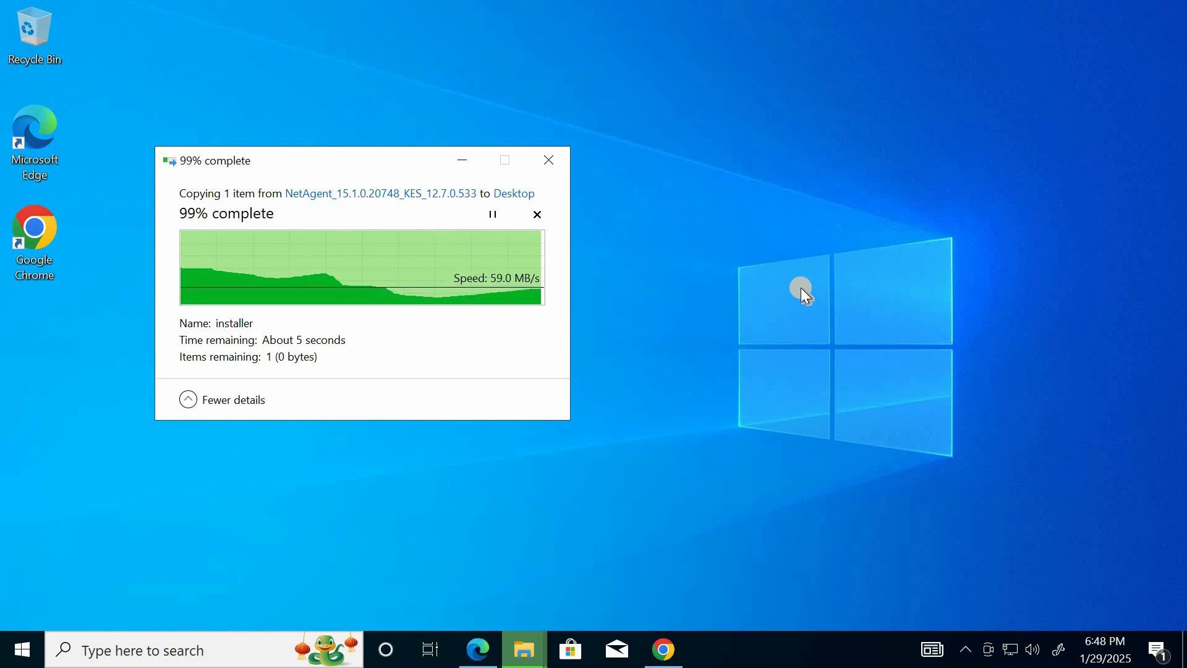
right_click(529, 336)
left_click(461, 390)
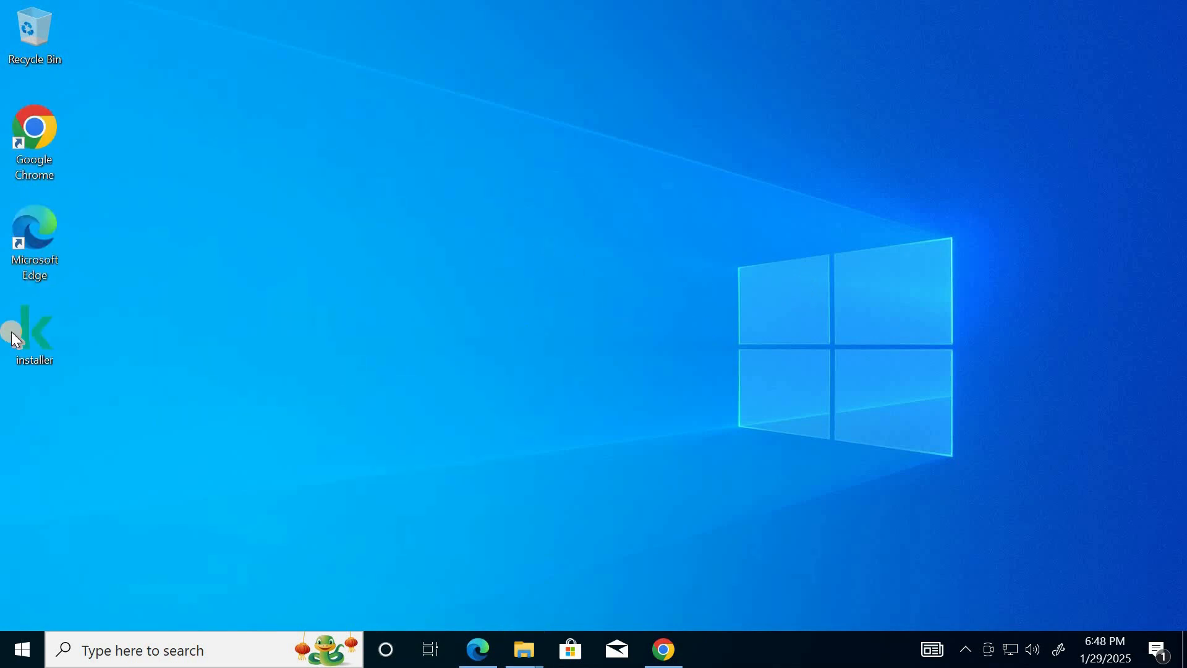
Examine the general properties of the installer file on the desktop, including its description and size
right_click(52, 329)
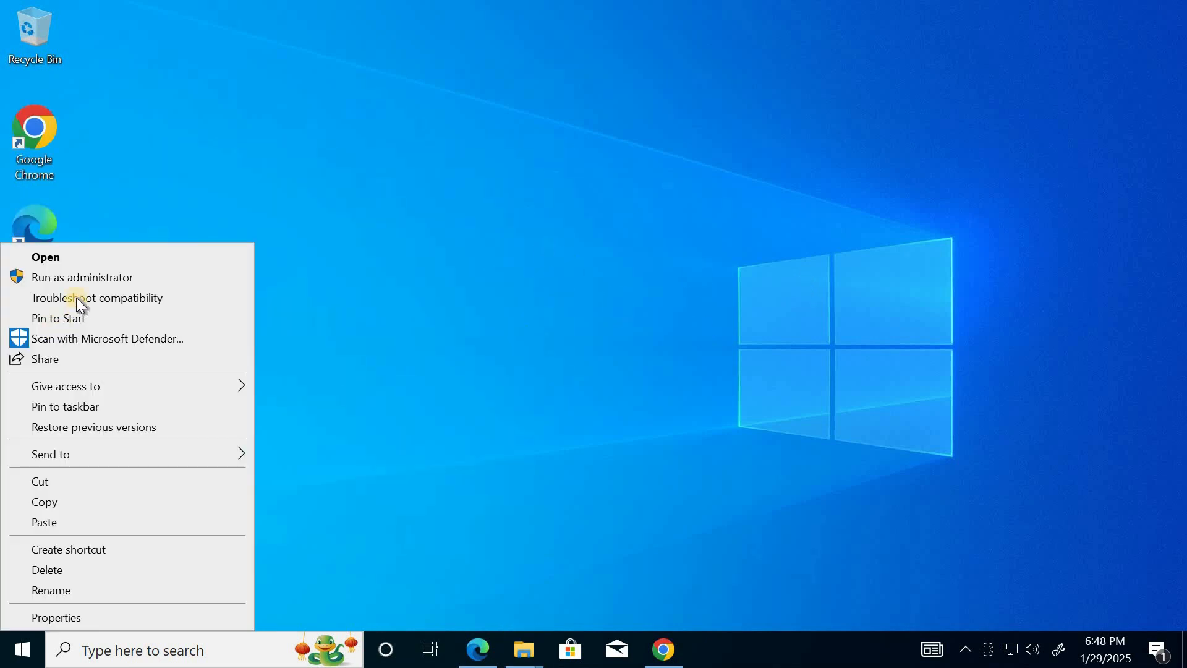
left_click(54, 617)
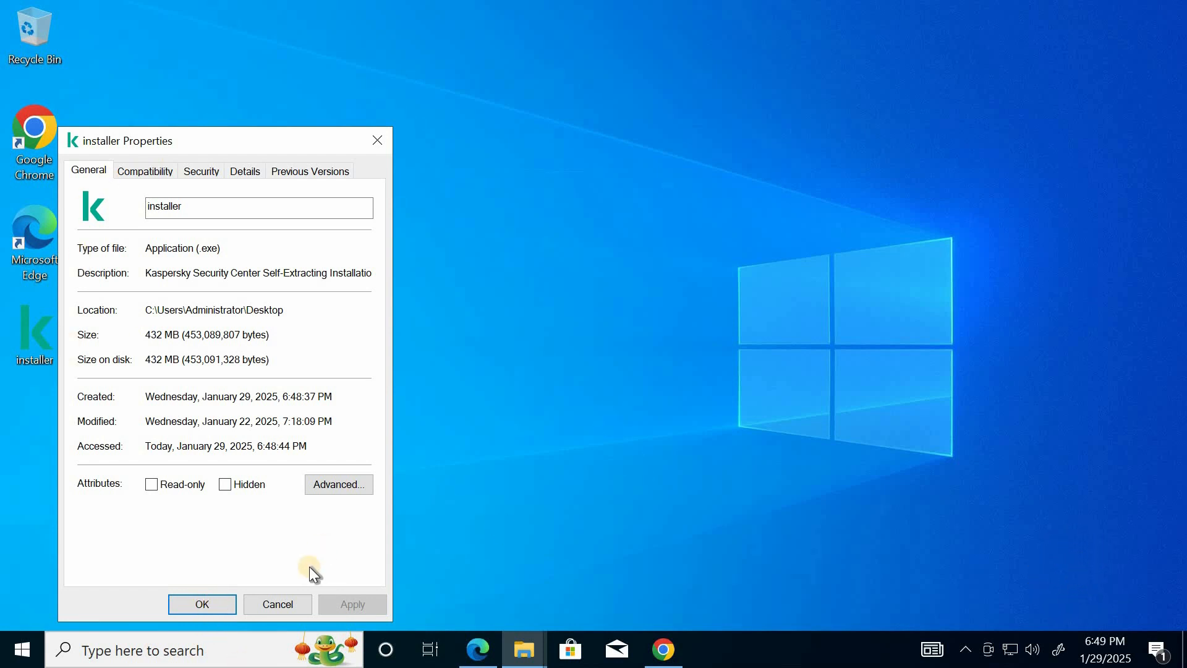
left_click(204, 604)
Run the desktop installer as administrator and start the Kaspersky Security Center installation
right_click(34, 337)
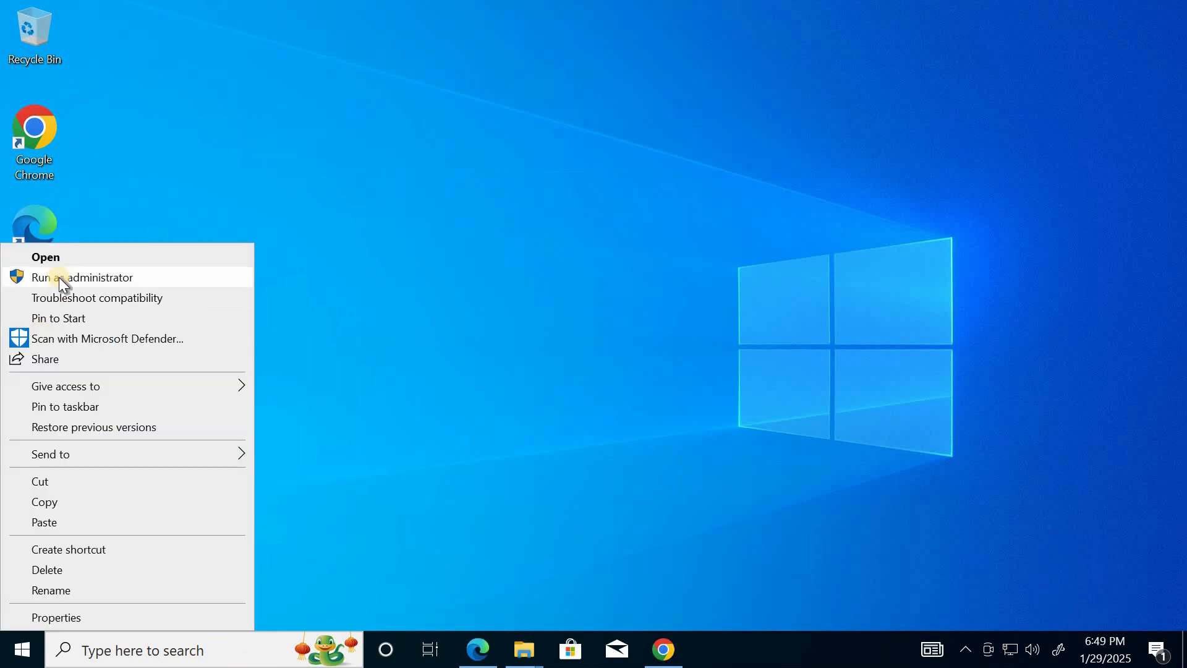
left_click(59, 277)
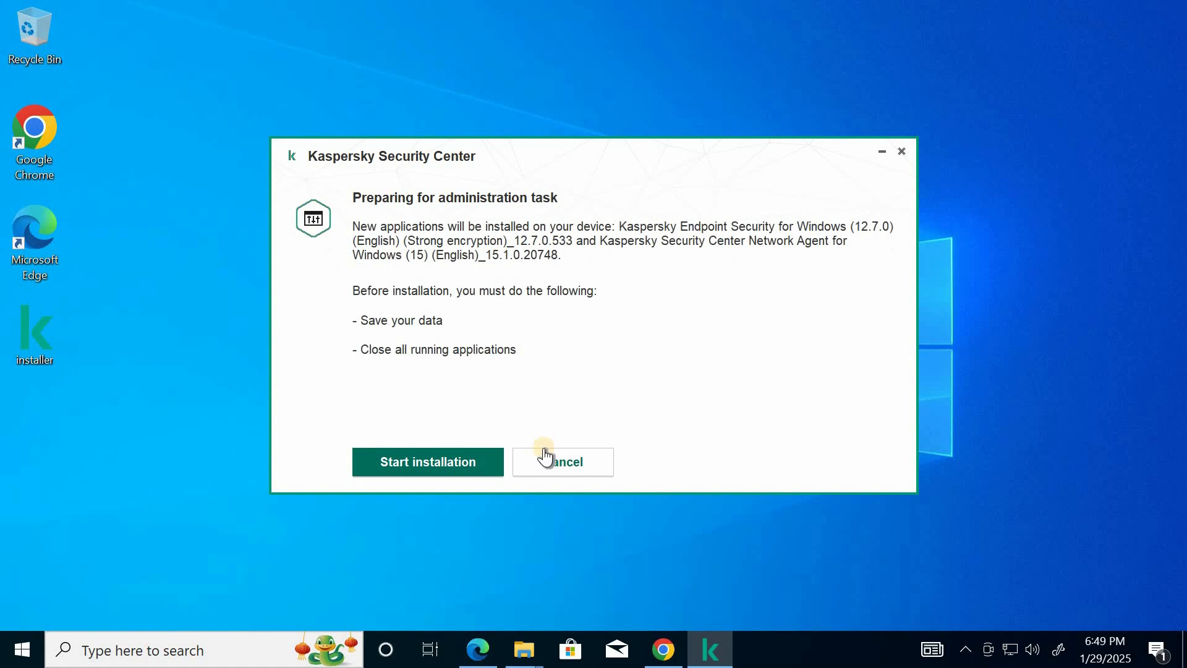
left_click(423, 464)
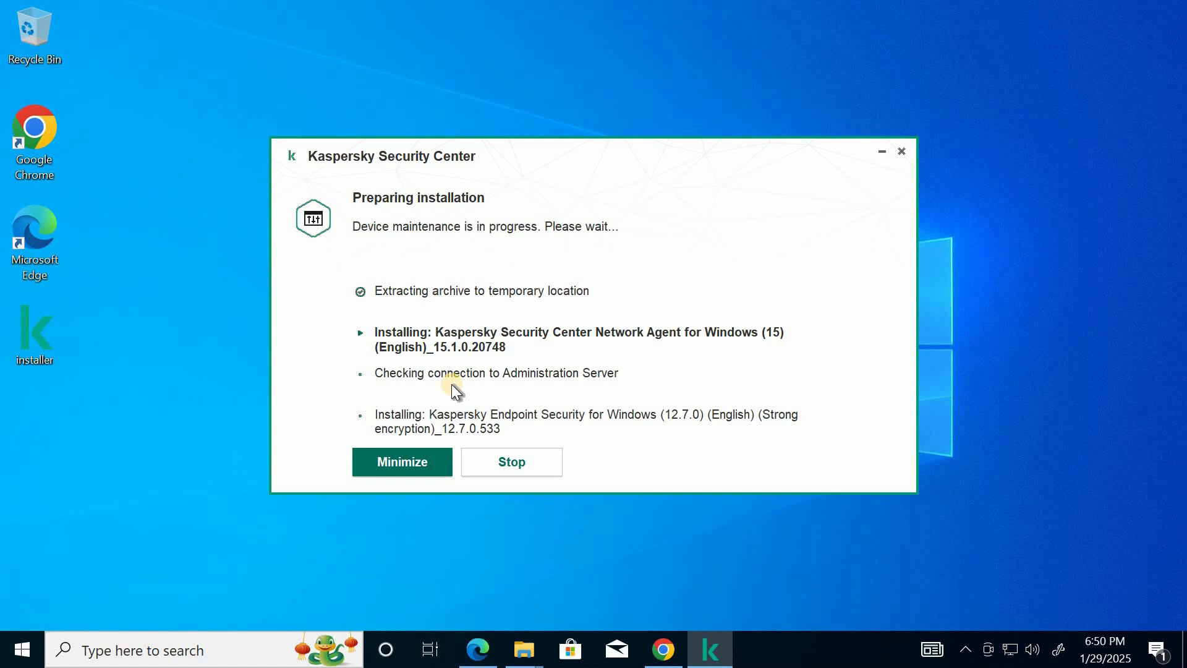
left_click(922, 637)
left_click(546, 384)
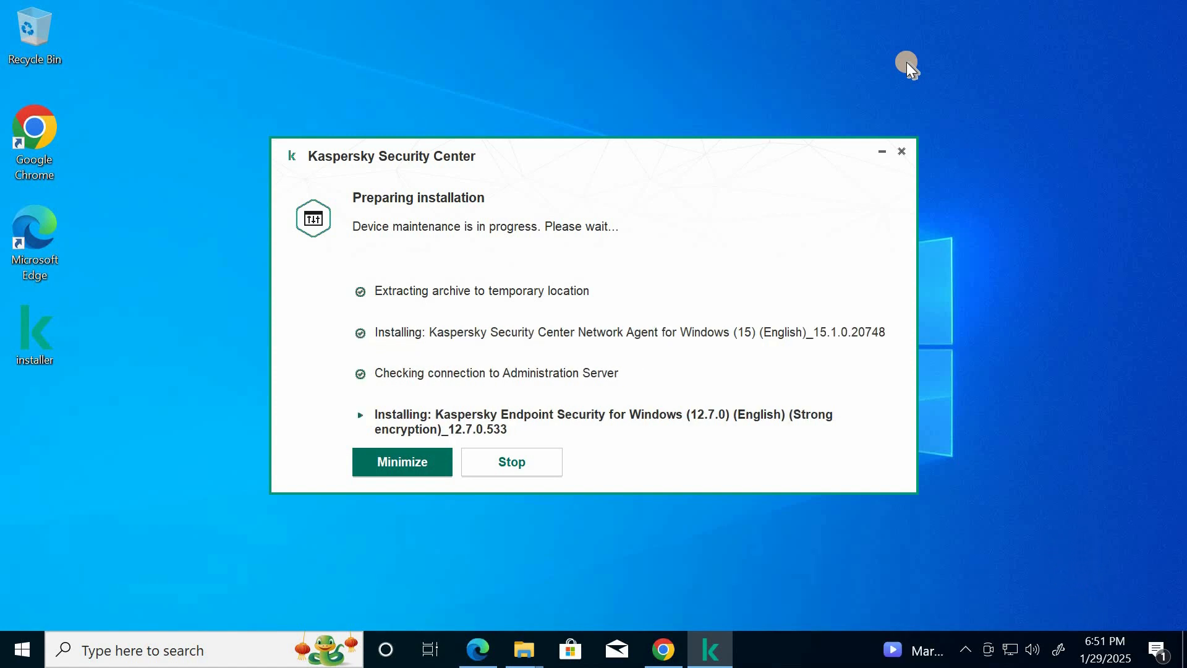
mouse_move(509, 649)
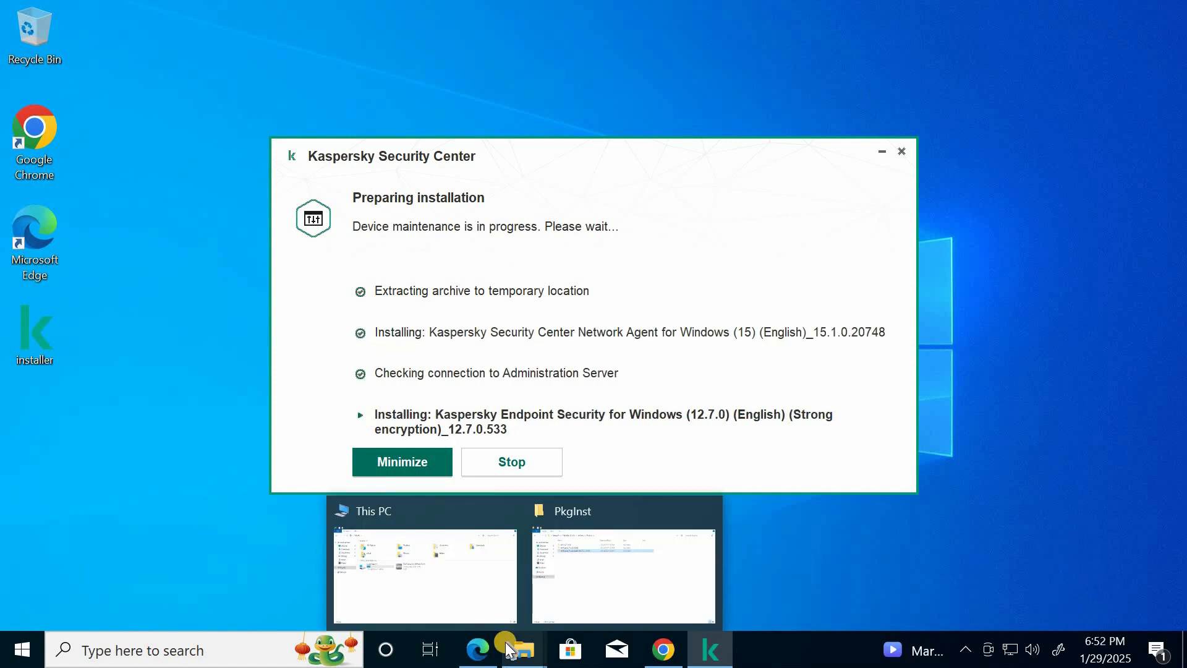
key("super+r")
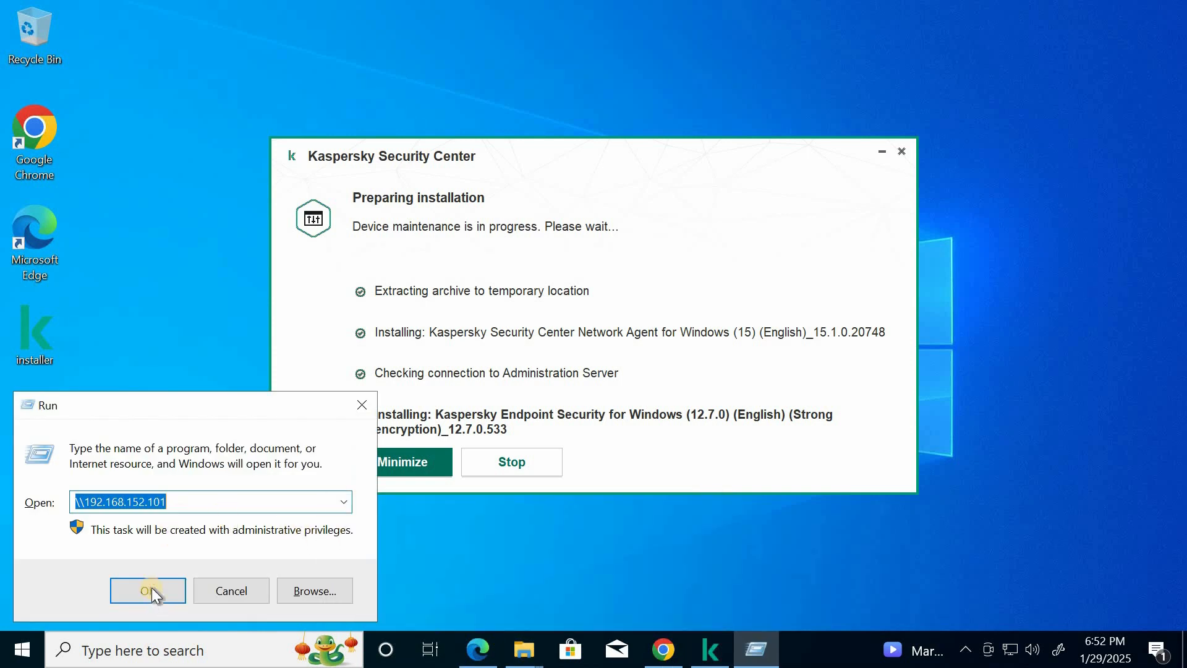
key("BackSpace")
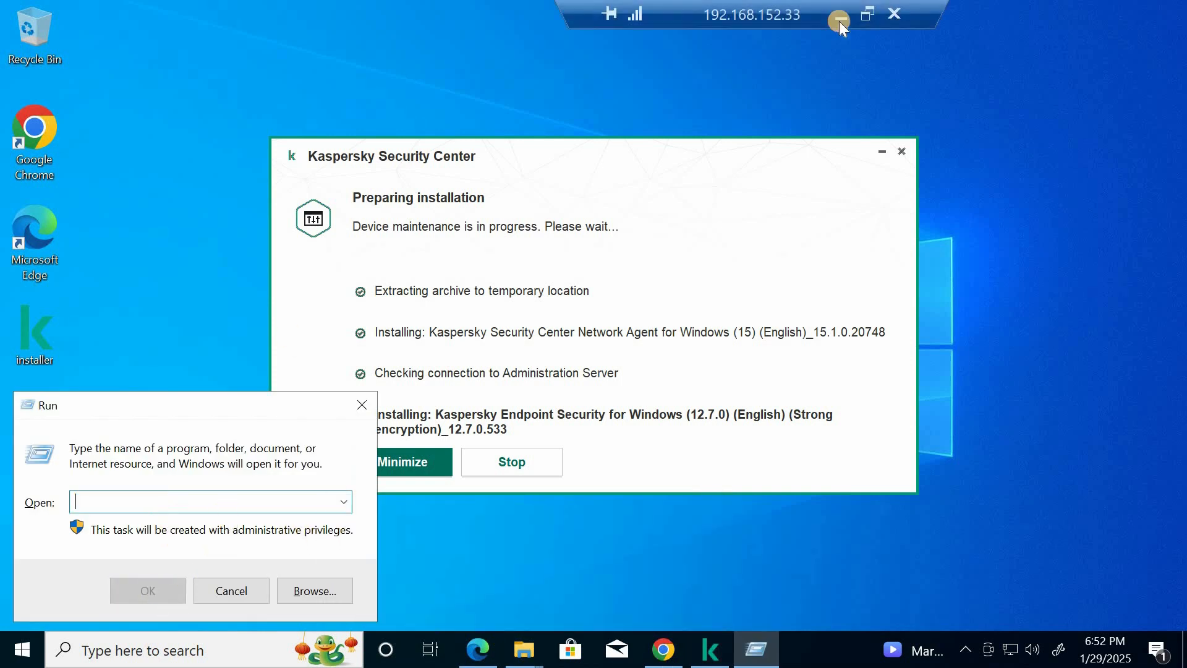
Minimize the client session and open a Remote Desktop connection to 192.168.152.101, entering the Administrator account password
left_click(841, 17)
key("super+r")
type("mstsc")
key("Return")
mouse_move(846, 649)
left_click(947, 542)
left_click(658, 432)
type("••••••••••")
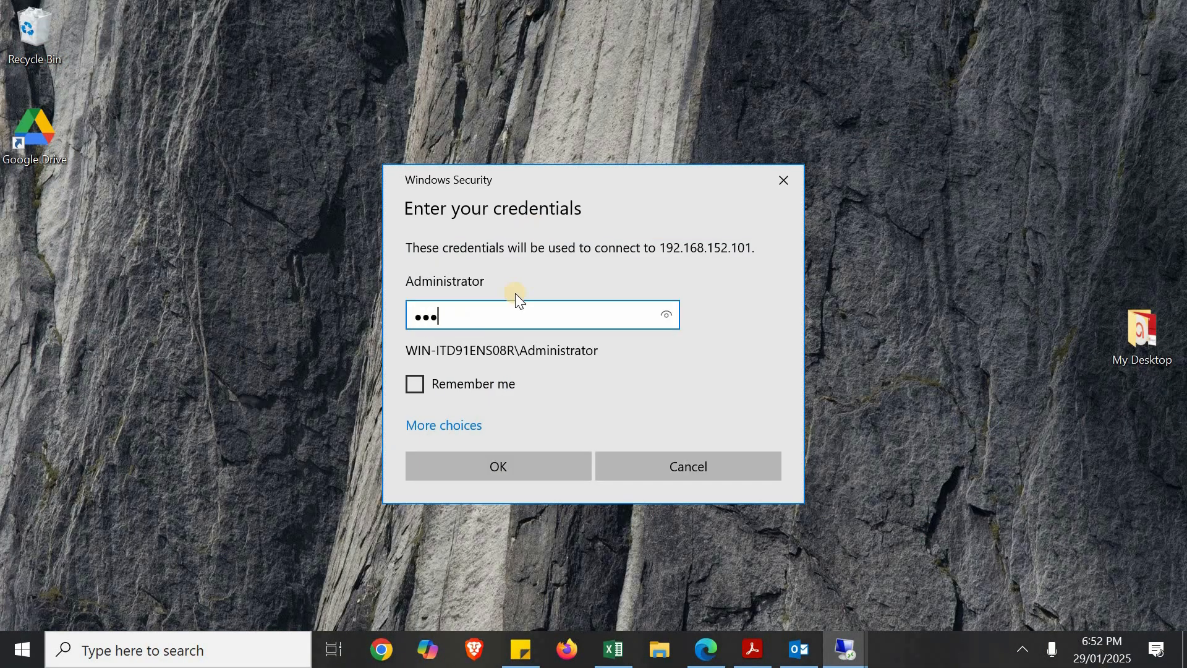
key("Return")
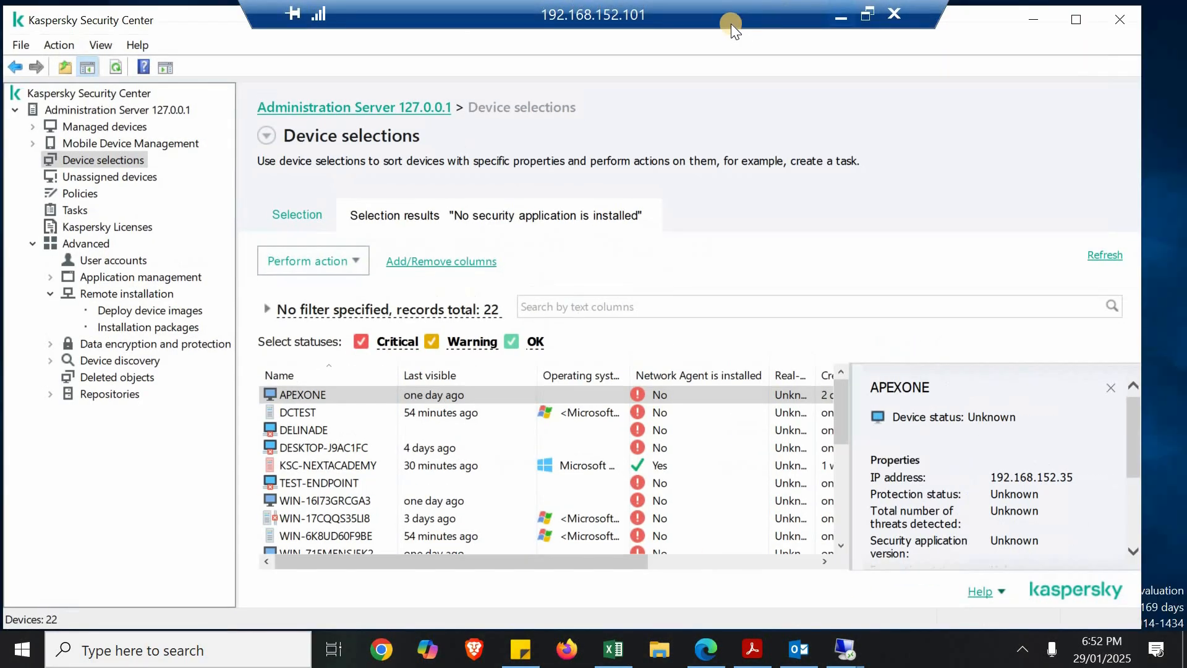
Open the device search for the Administration Server and find devices whose name matches next*
left_click(87, 106)
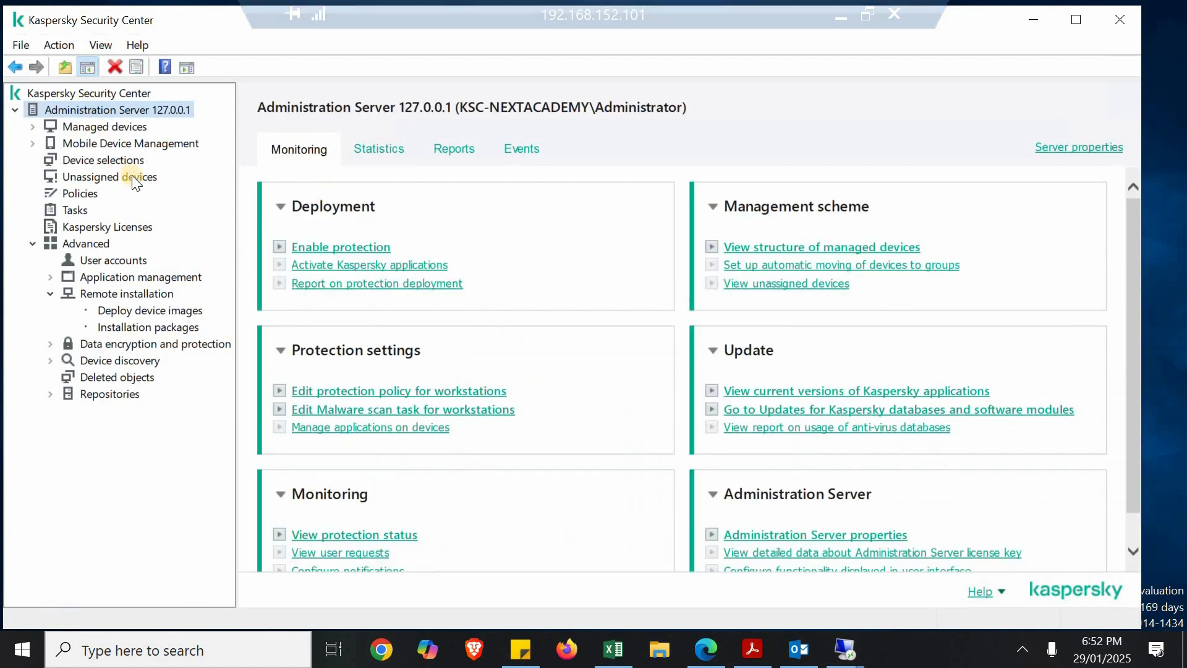
right_click(130, 109)
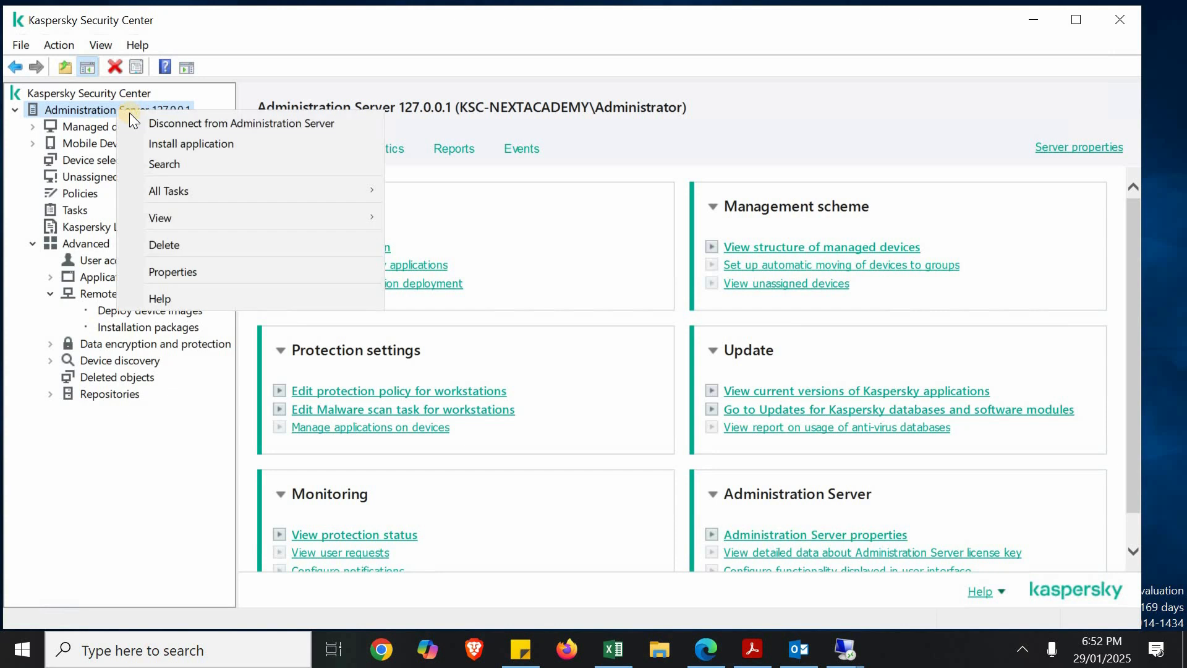
left_click(176, 164)
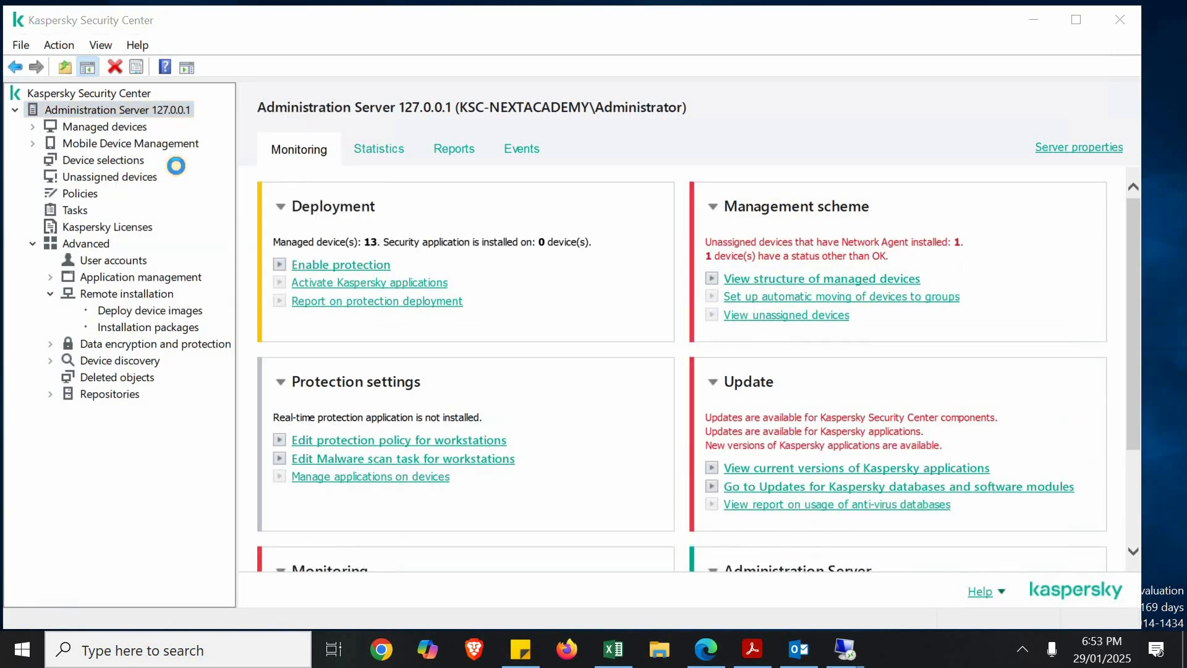
type("n")
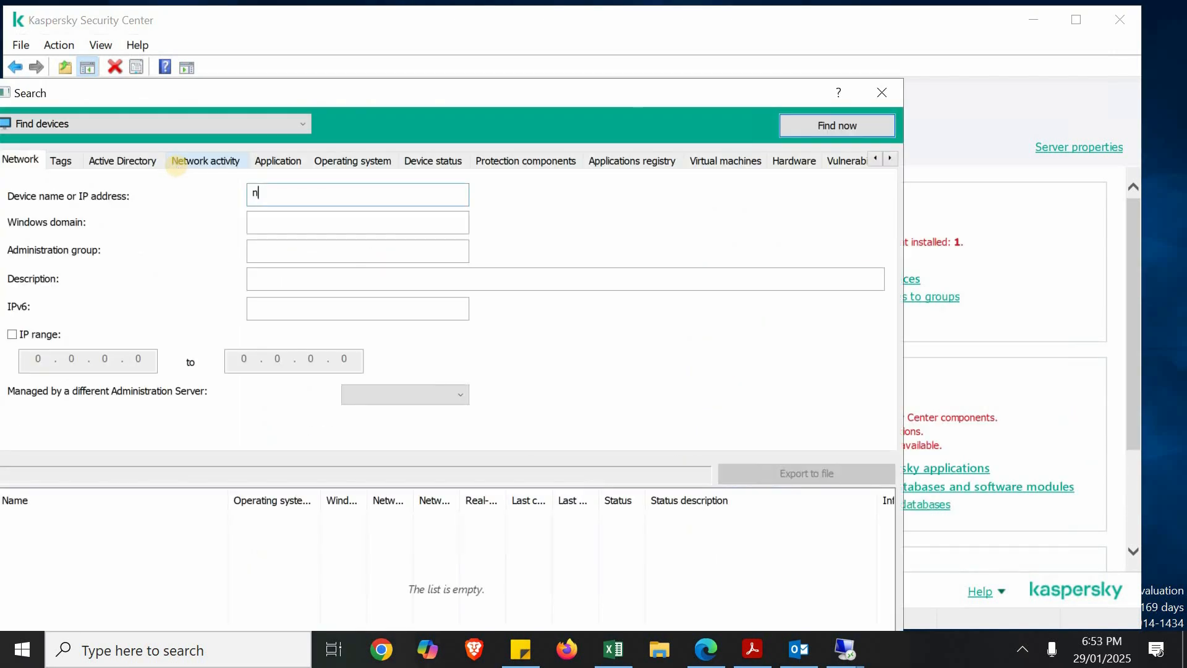
type("ext")
key("Return")
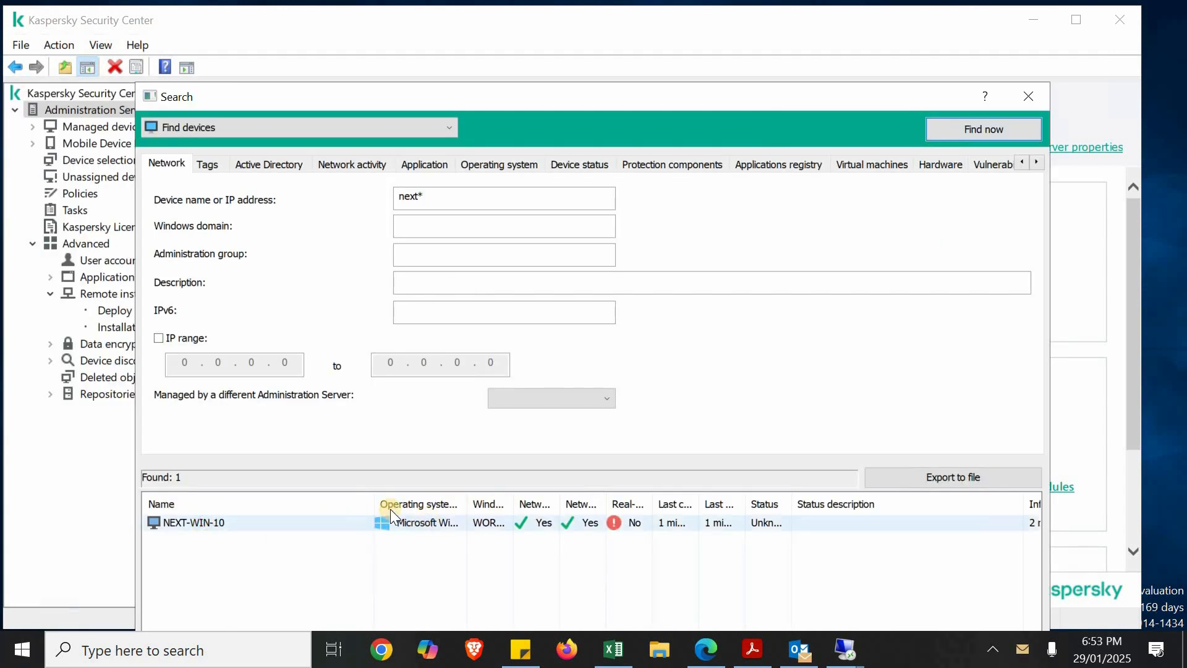
Widen the Windows domain, Network Agent and real-time protection columns in the search results to examine NEXT-WIN-10
left_click(416, 518)
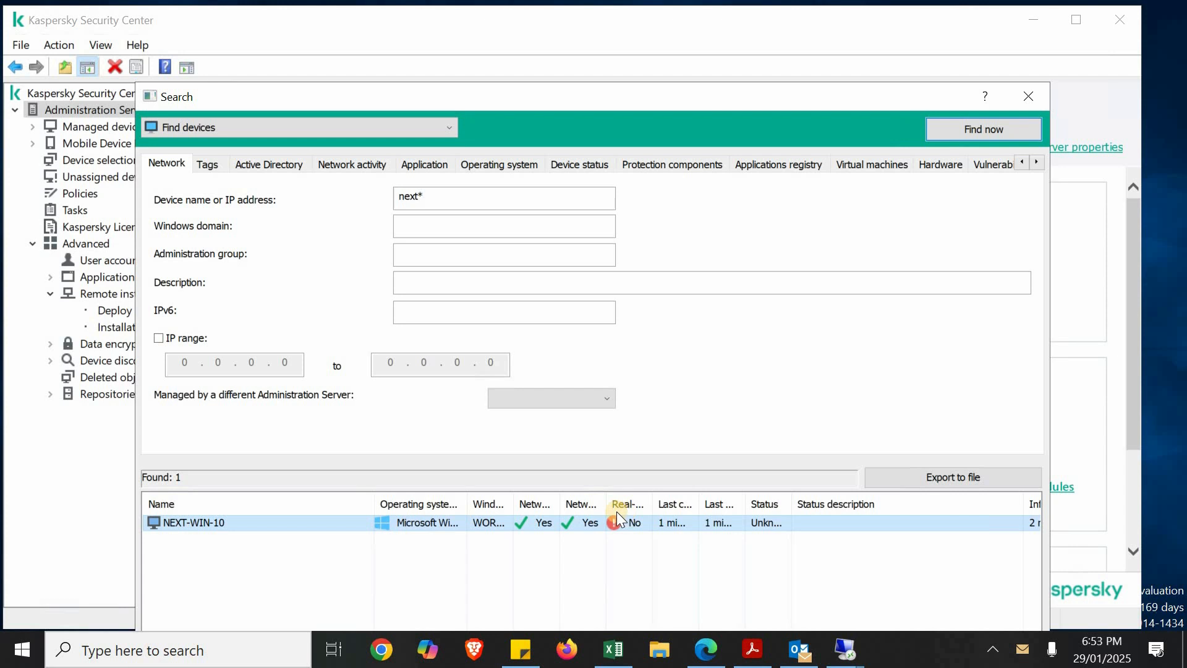
left_click_drag(608, 506, 654, 507)
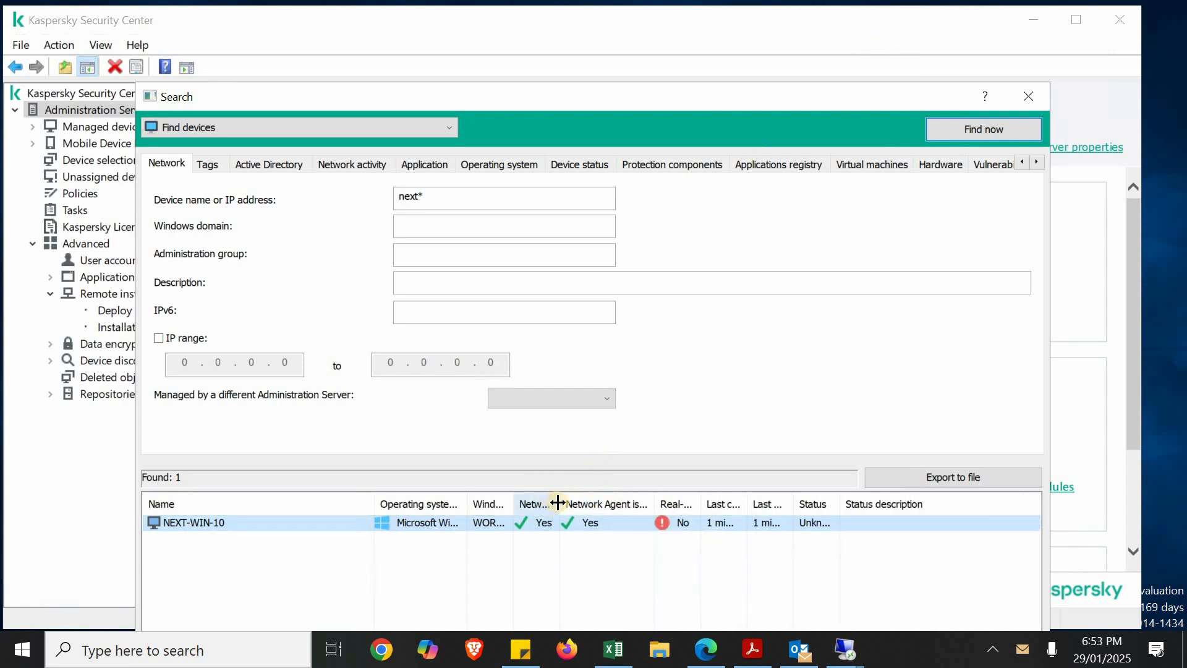
left_click_drag(567, 503, 607, 504)
left_click_drag(511, 503, 586, 509)
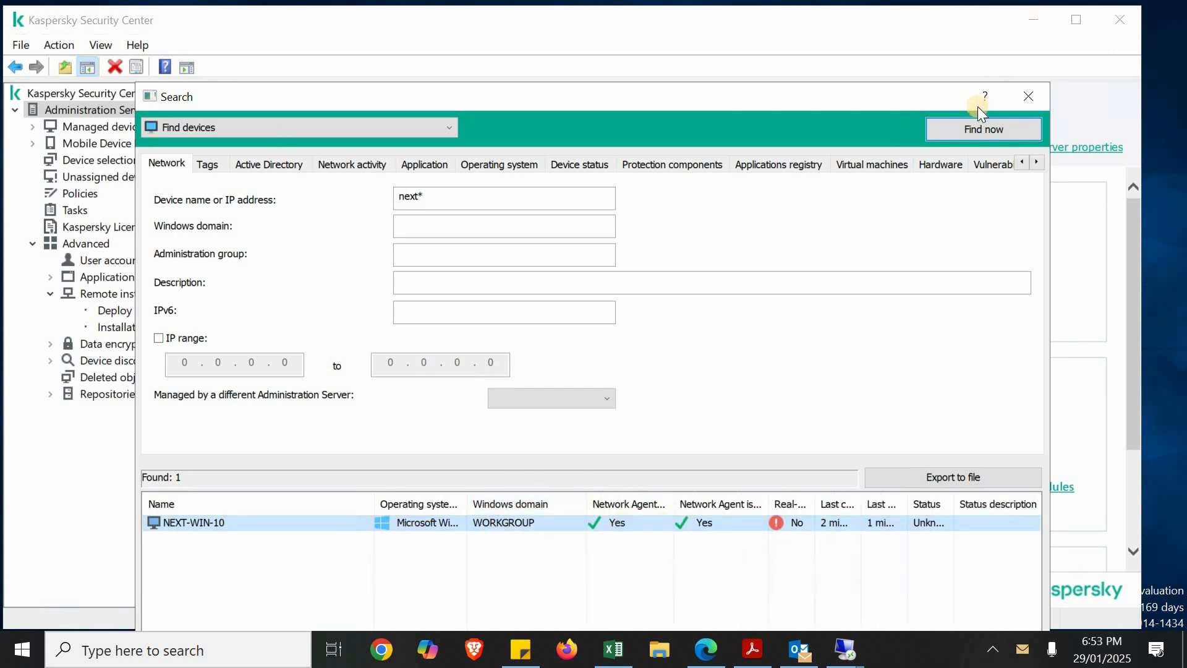
left_click(803, 504)
left_click_drag(812, 506, 852, 504)
left_click(818, 531)
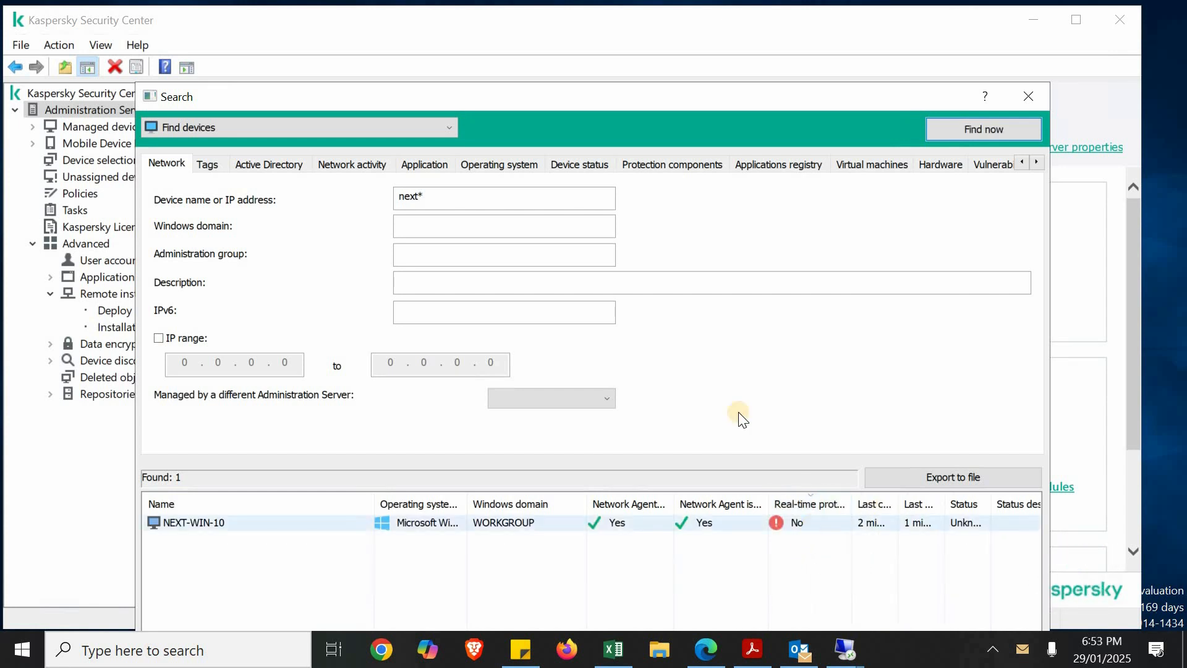
Minimize the server session, return to the 192.168.152.33 session and cancel the leftover Run dialogs on the host and client
mouse_move(1015, 17)
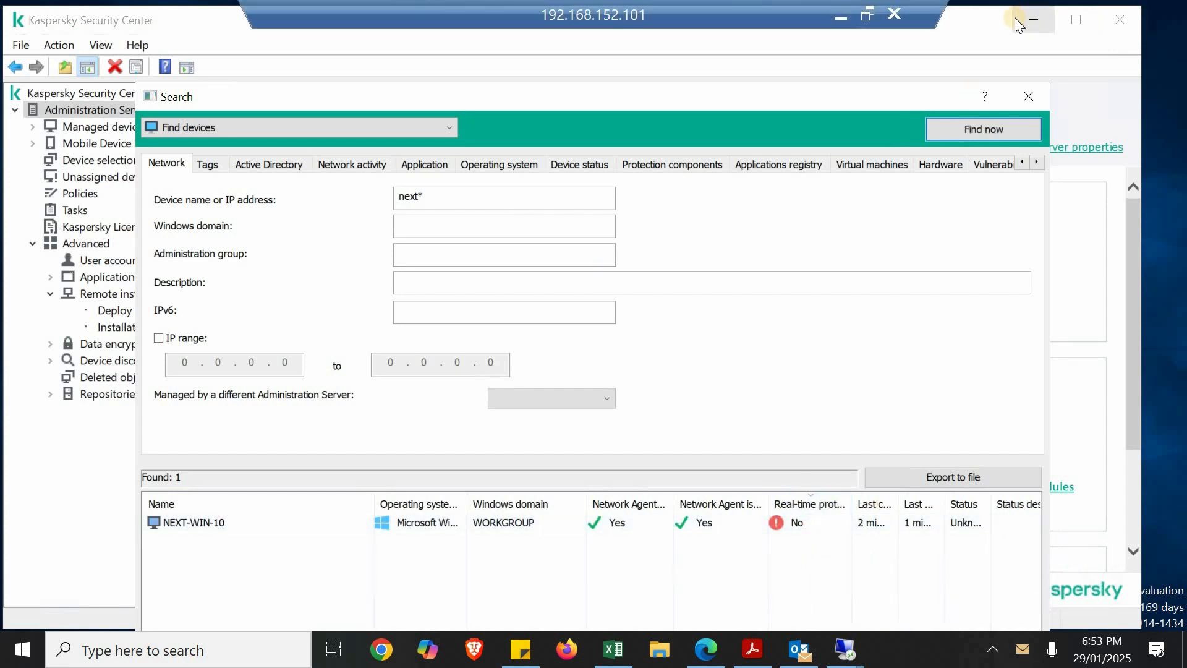
left_click(841, 14)
left_click(734, 347)
left_click(659, 406)
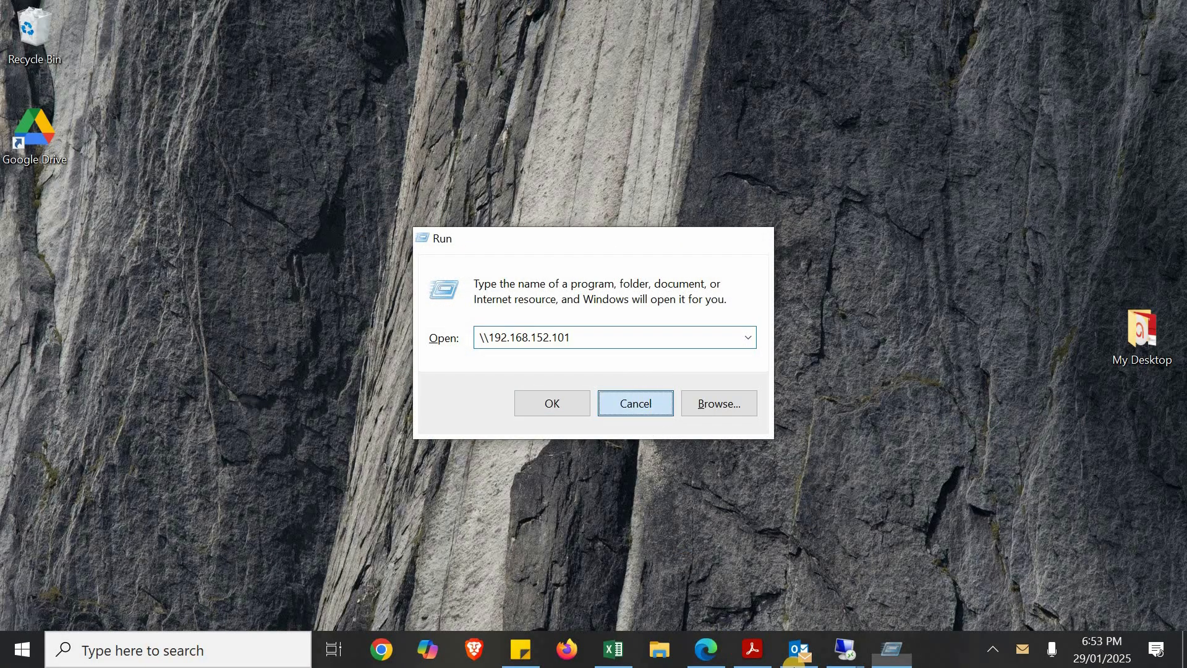
mouse_move(865, 657)
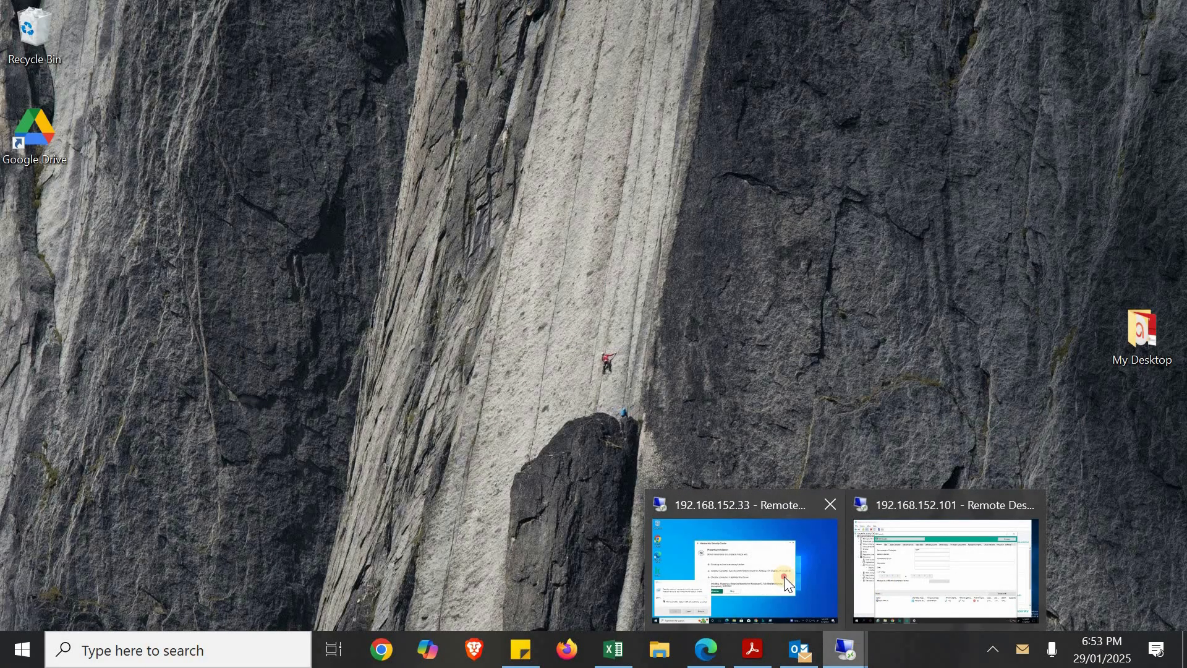
left_click(784, 576)
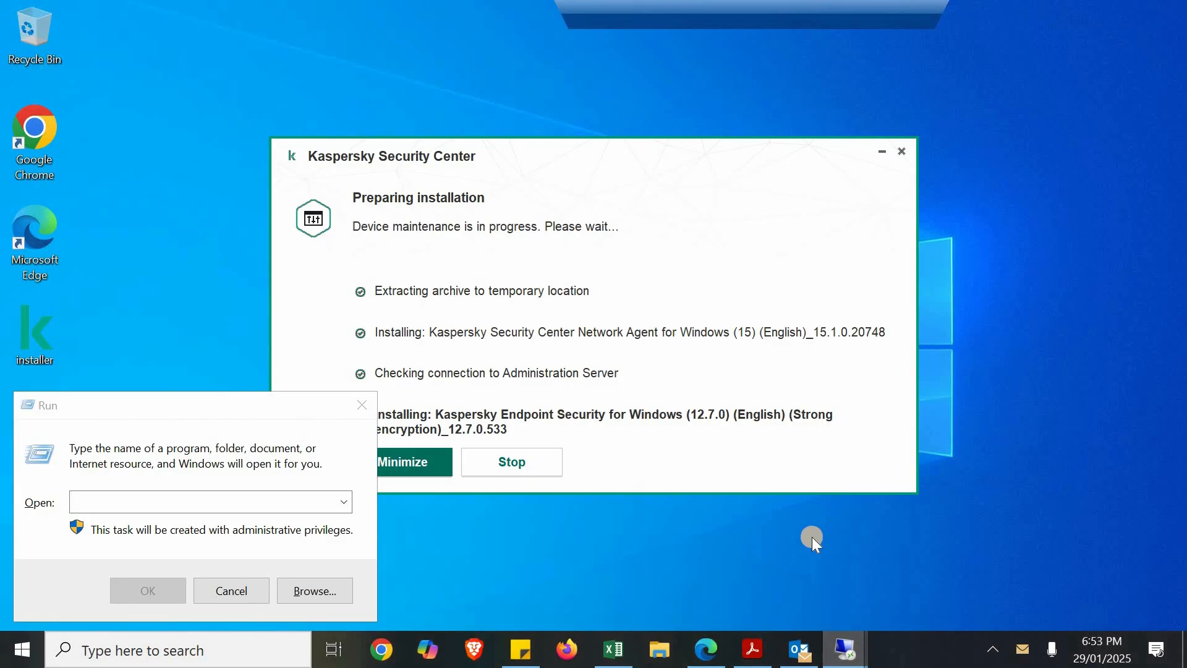
left_click(232, 597)
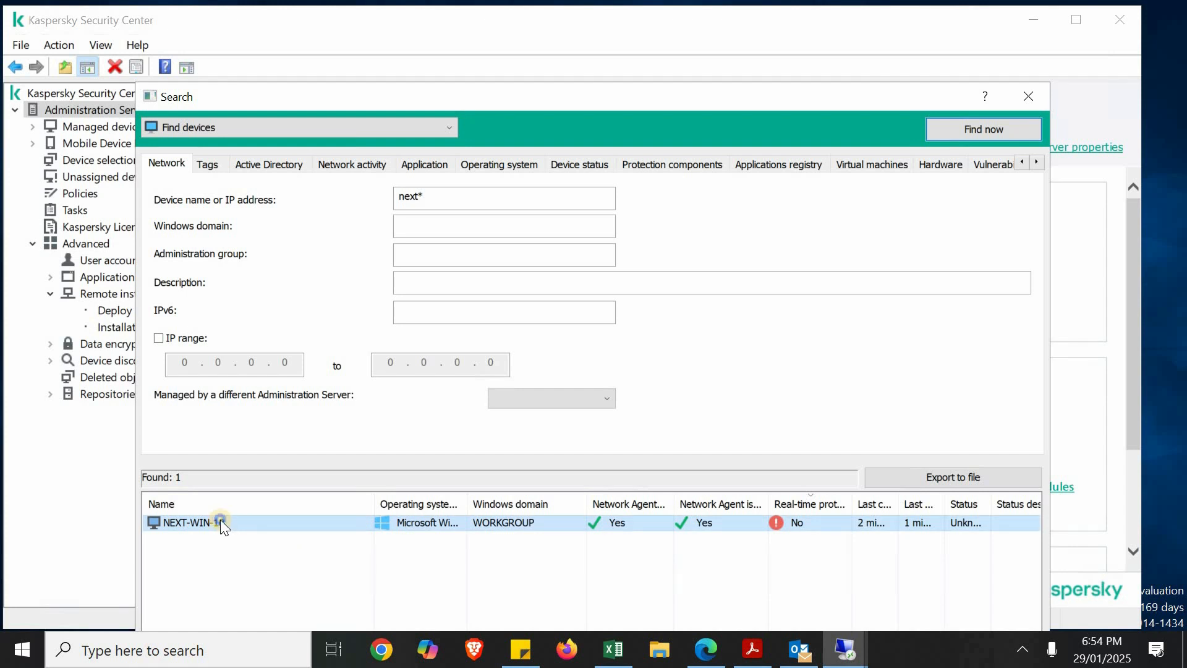
Examine the general properties of NEXT-WIN-10 on the server, highlighting its group assignment, and close them
right_click(221, 519)
left_click(247, 511)
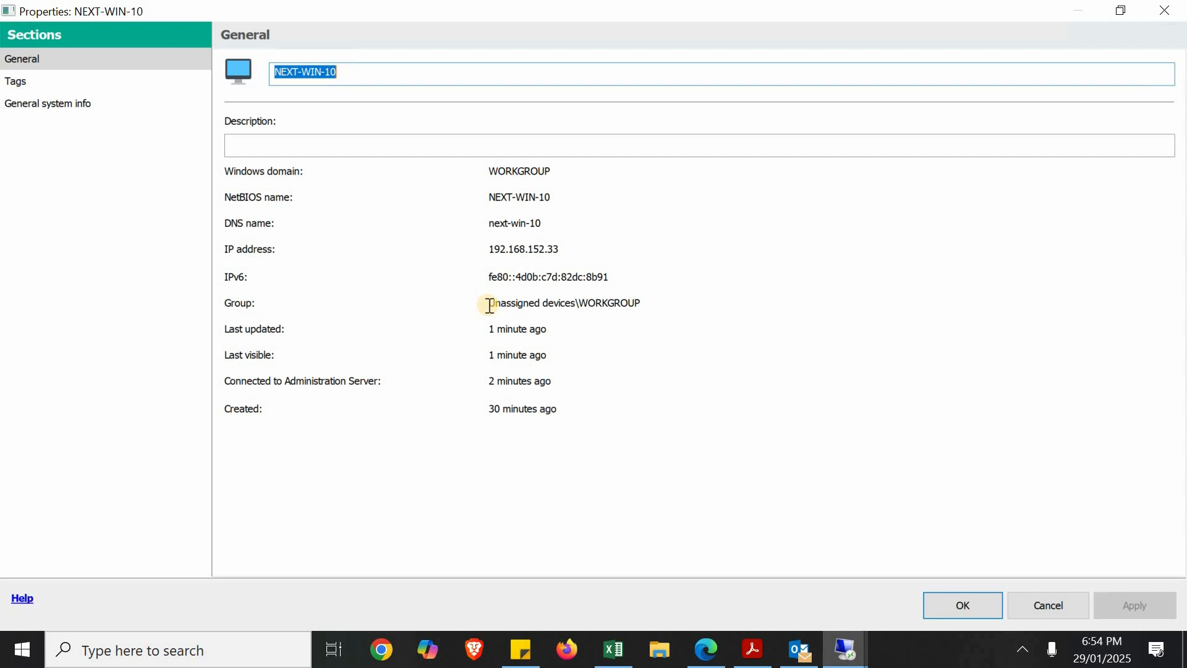
left_click_drag(490, 306, 574, 306)
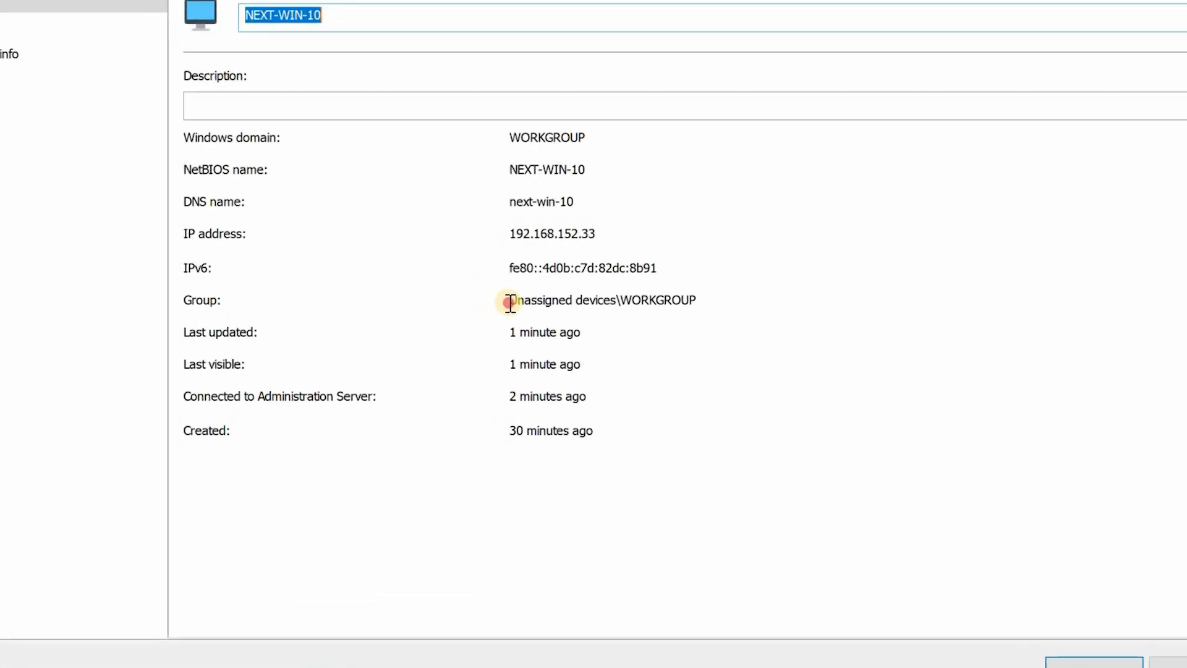
mouse_move(660, 276)
left_mouse_down()
mouse_move(670, 309)
mouse_move(655, 267)
mouse_move(669, 287)
left_mouse_up()
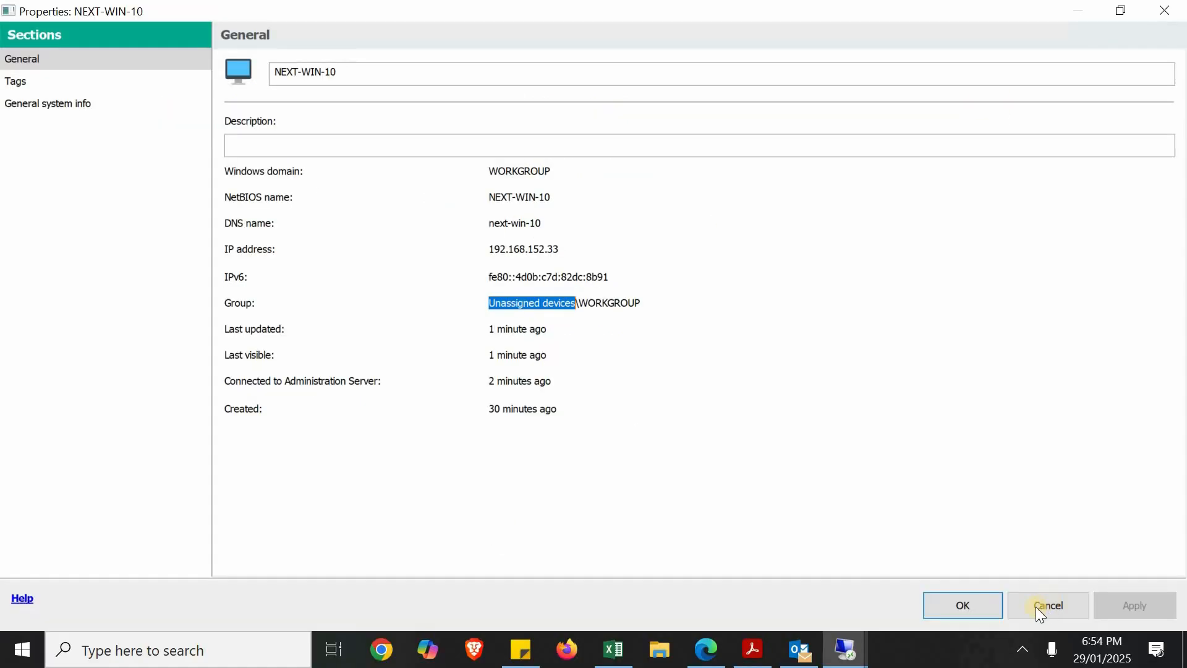
left_click(1009, 605)
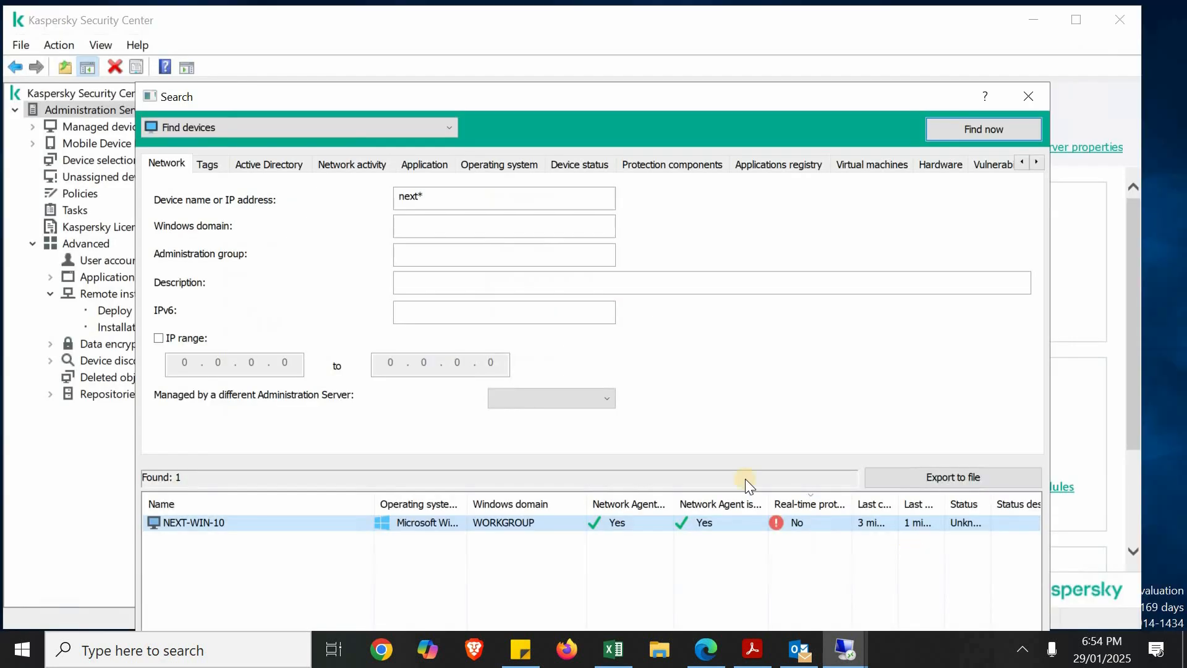
Move NEXT-WIN-10 to the Karachi Office group under Managed devices
right_click(202, 519)
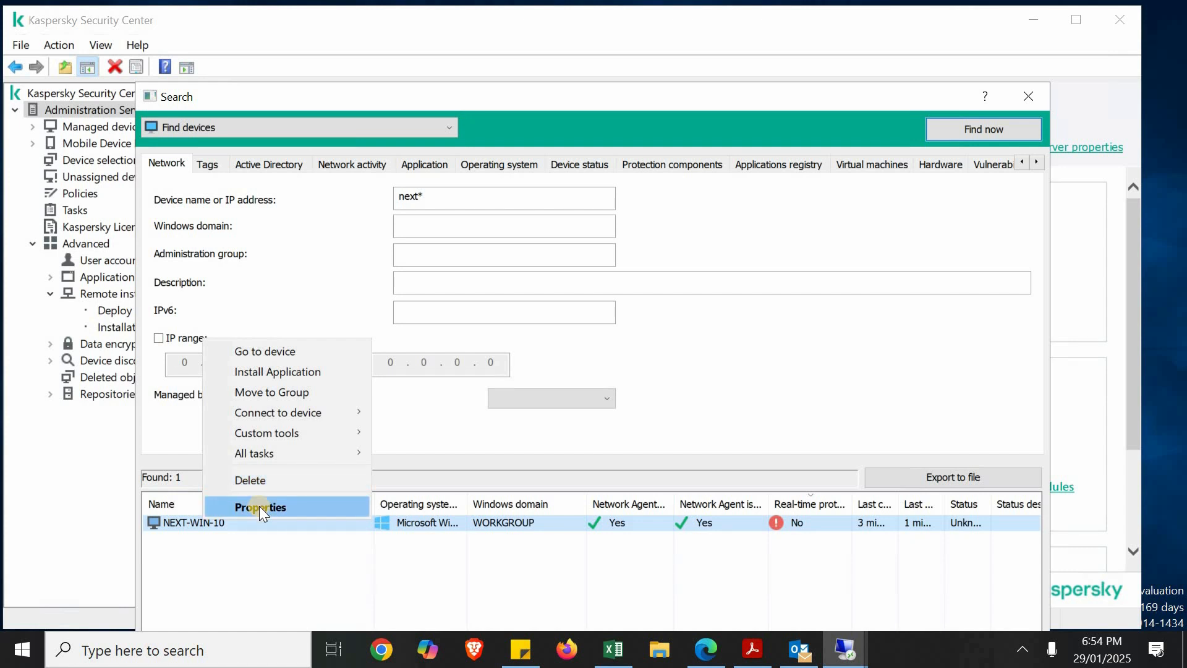
left_click(276, 394)
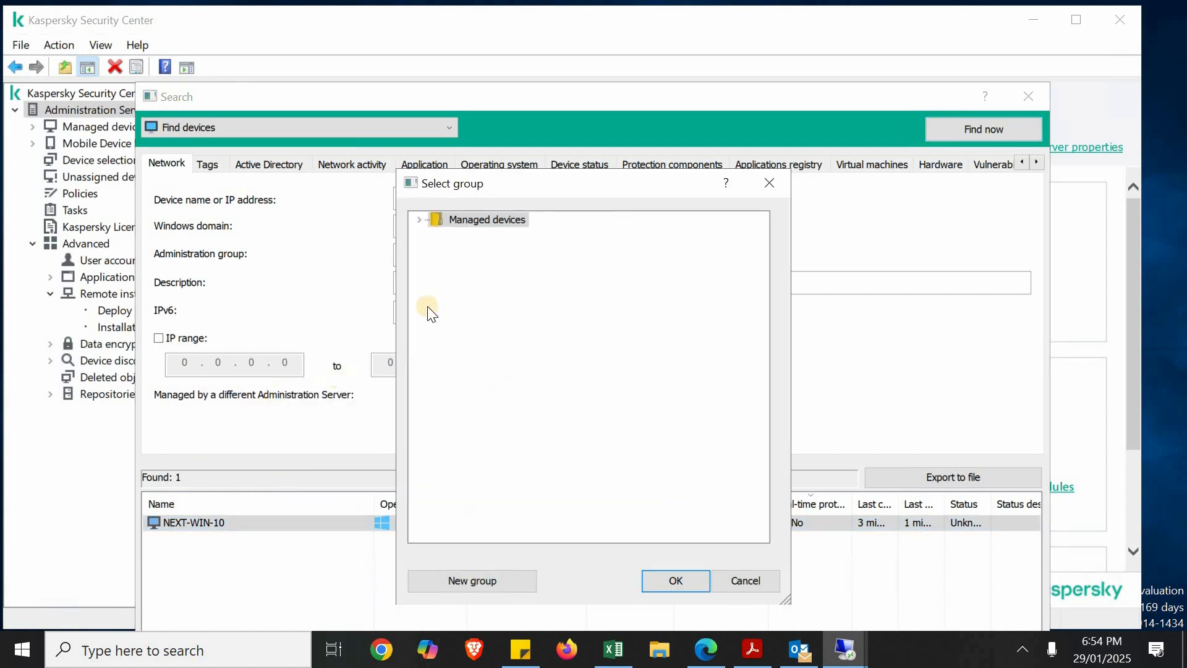
left_click(420, 218)
left_click(468, 250)
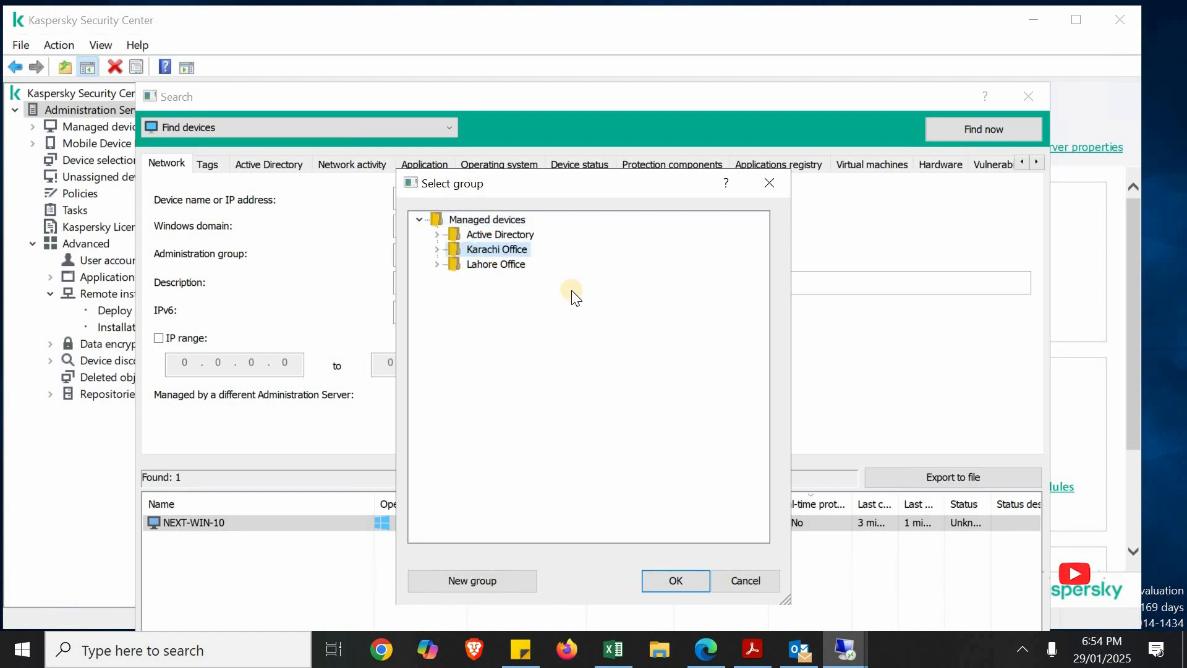
left_click(665, 582)
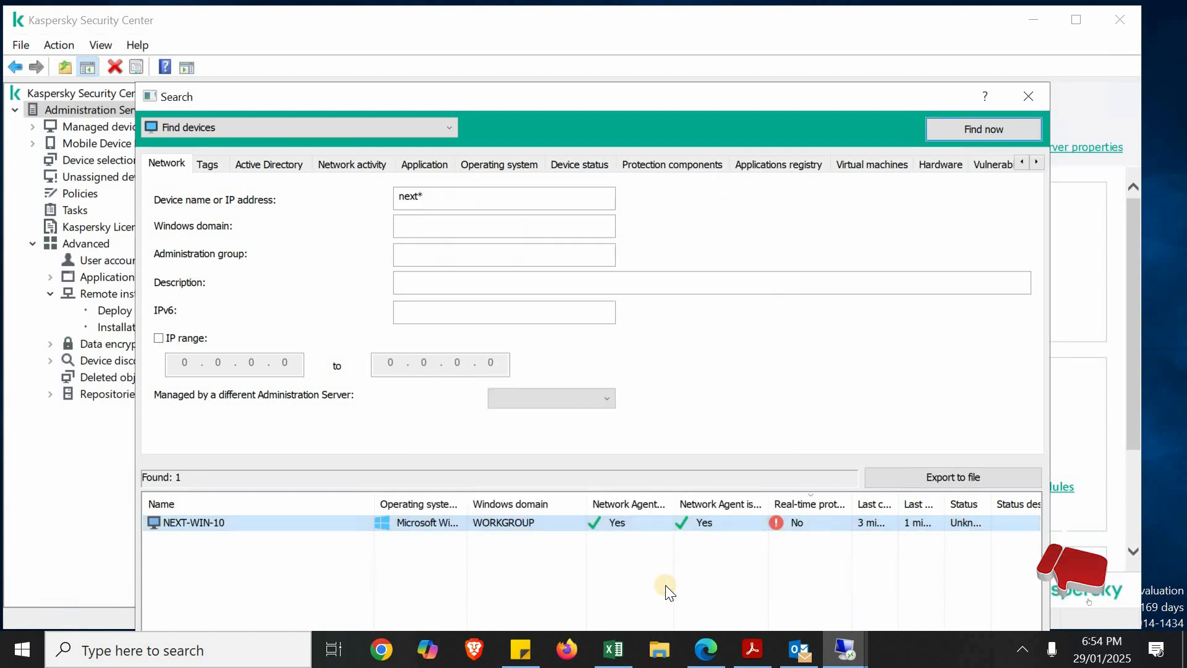
Refresh the next* device search and review the general properties of NEXT-WIN-10, including its group
right_click(206, 522)
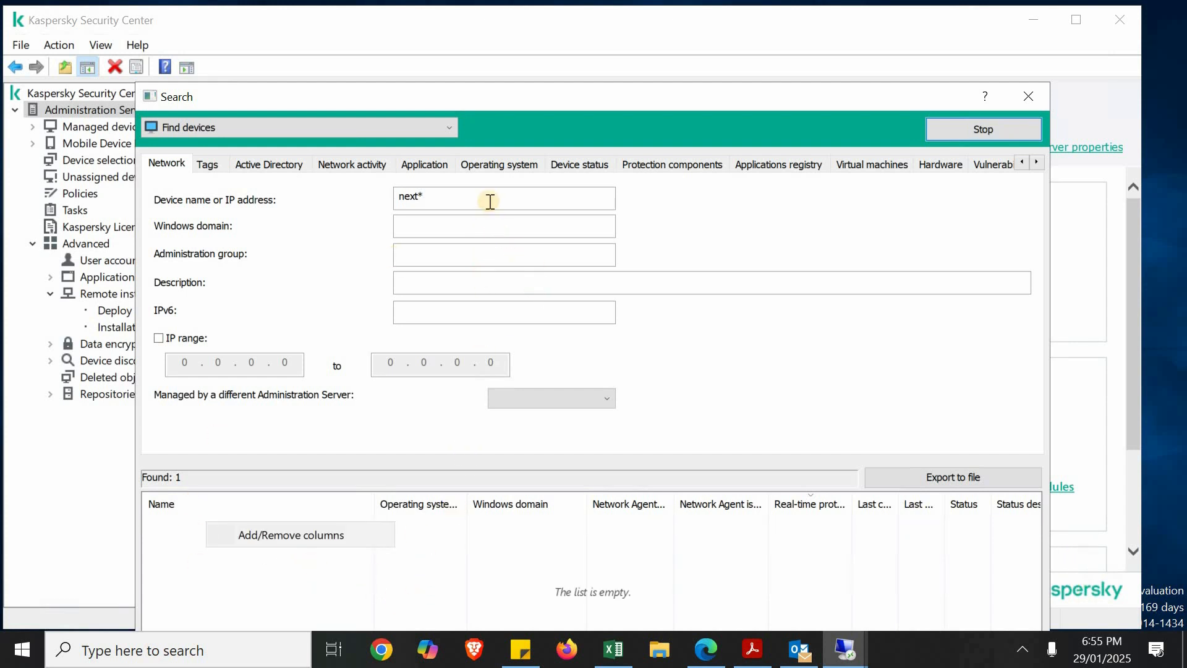
left_click(212, 525)
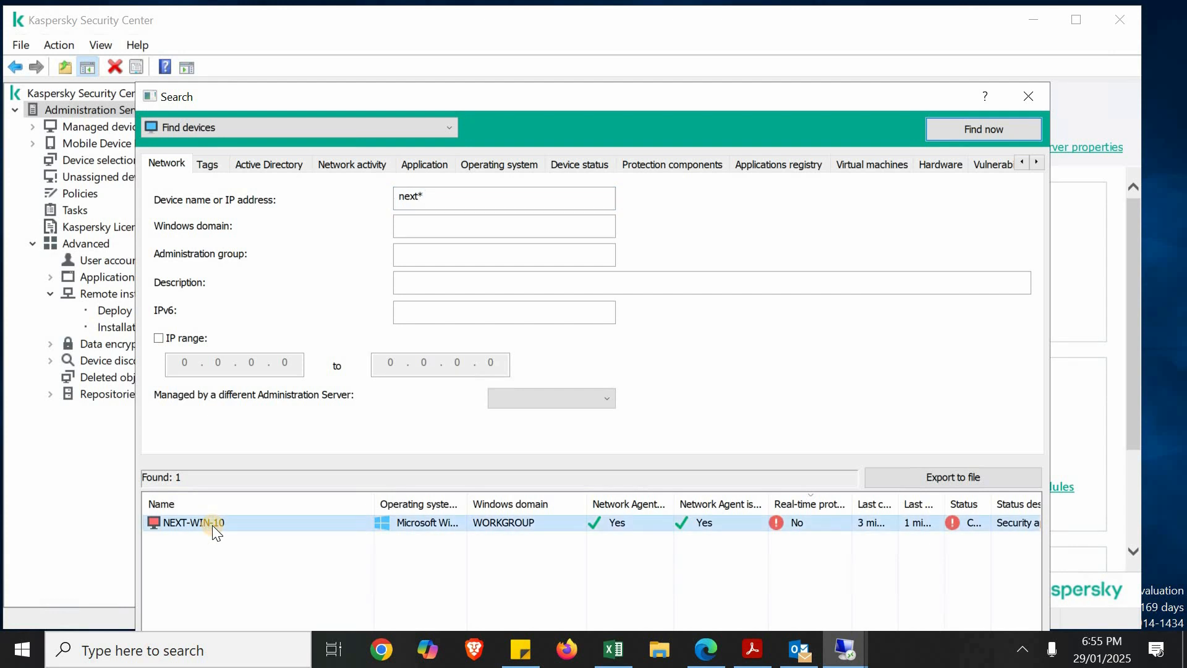
double_click(212, 525)
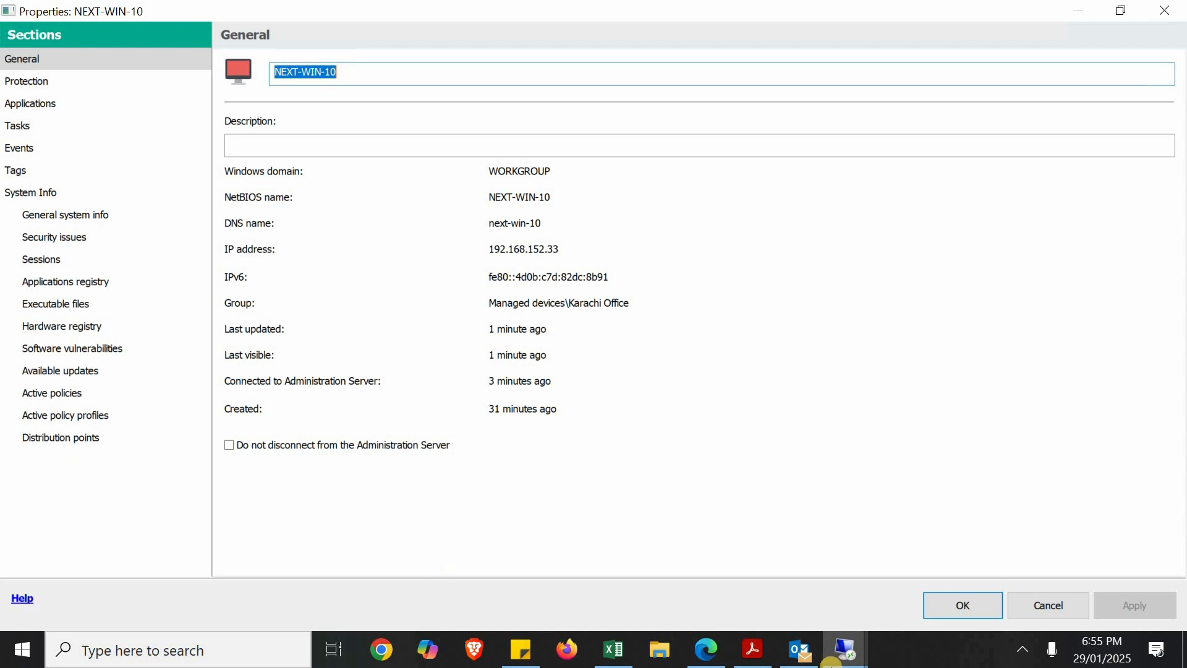
left_click(965, 606)
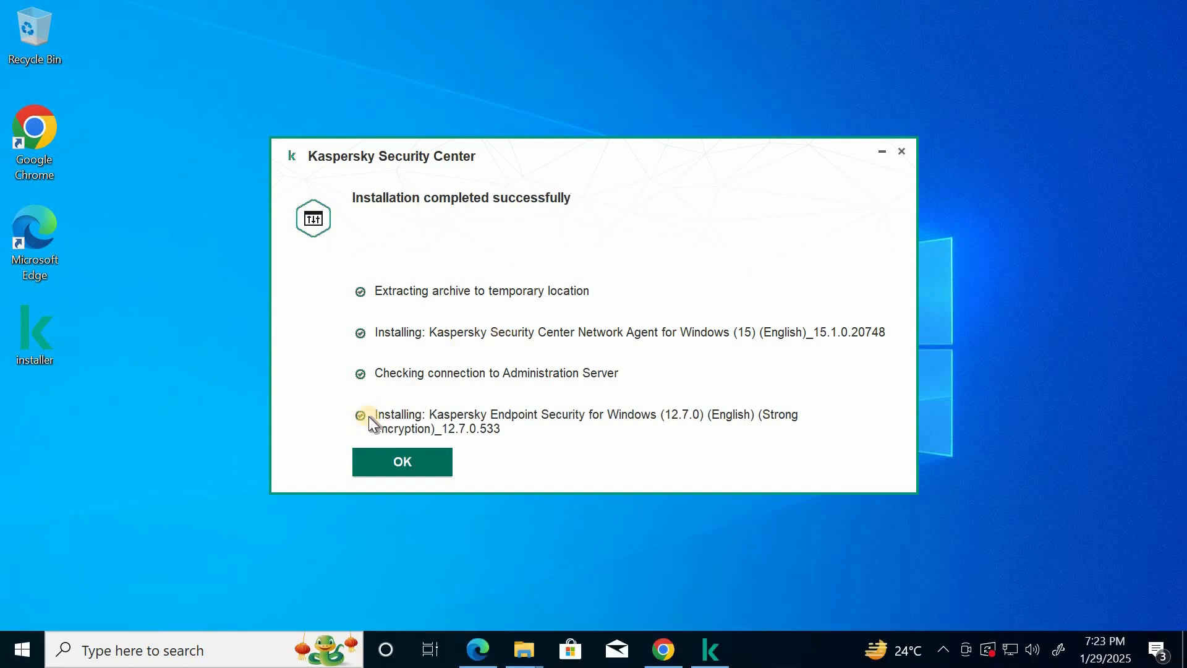
Dismiss the completed Kaspersky installation on the client and open Kaspersky Endpoint Security from the hidden notification icons
left_click(423, 459)
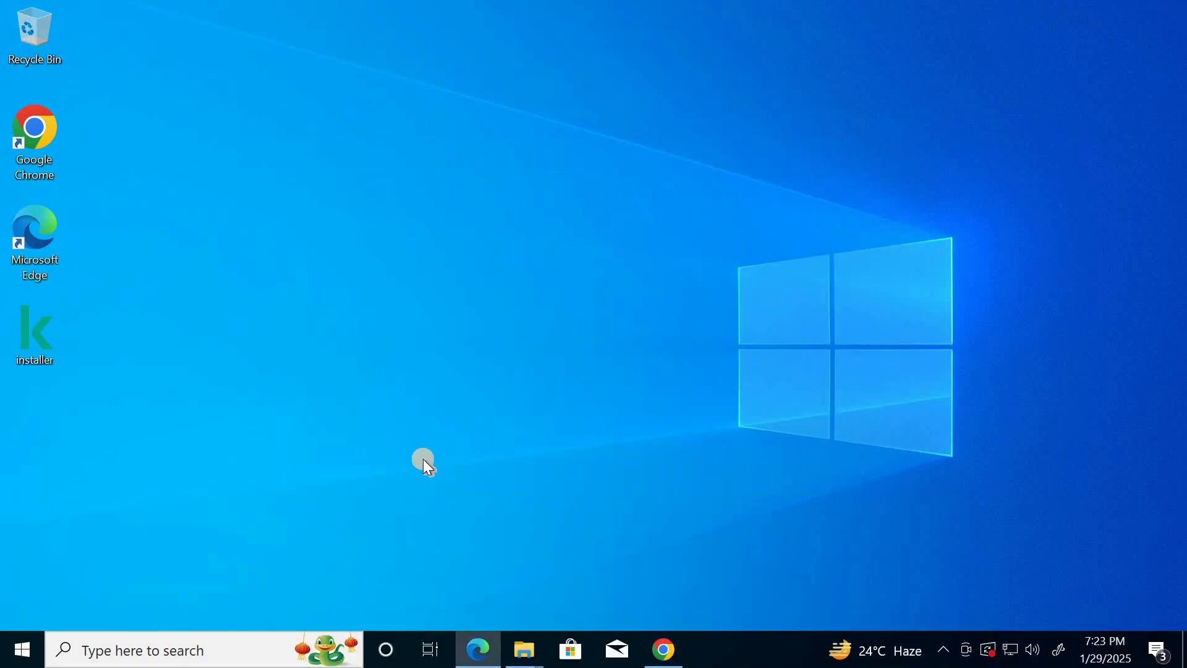
left_click(946, 650)
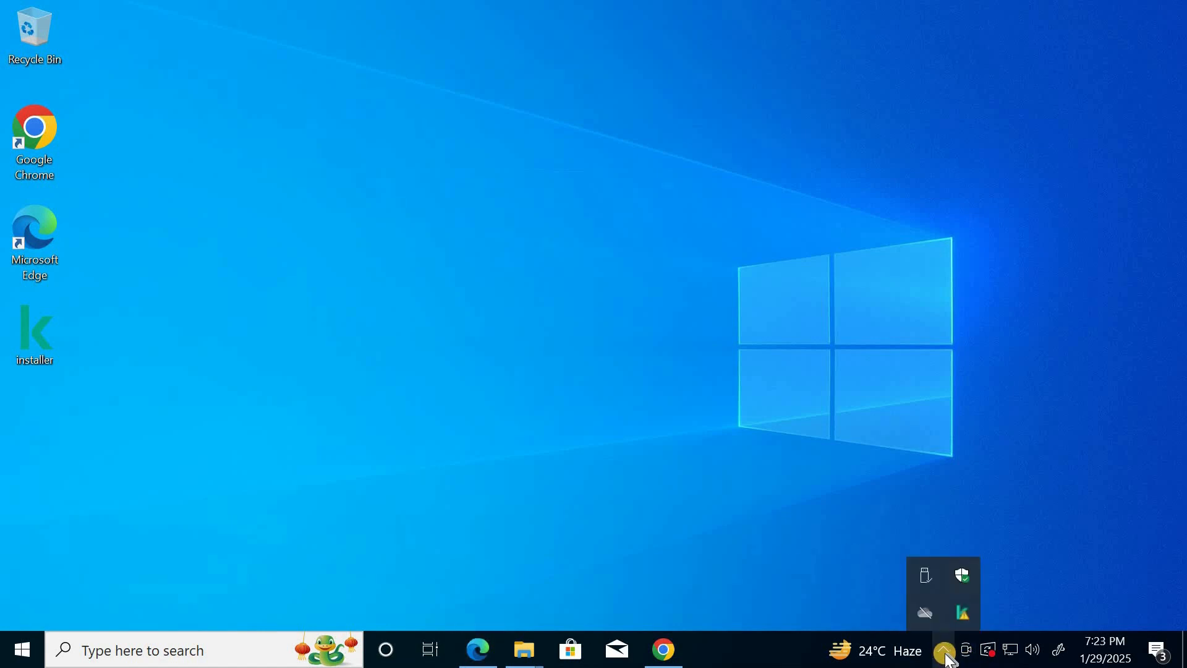
left_click(963, 611)
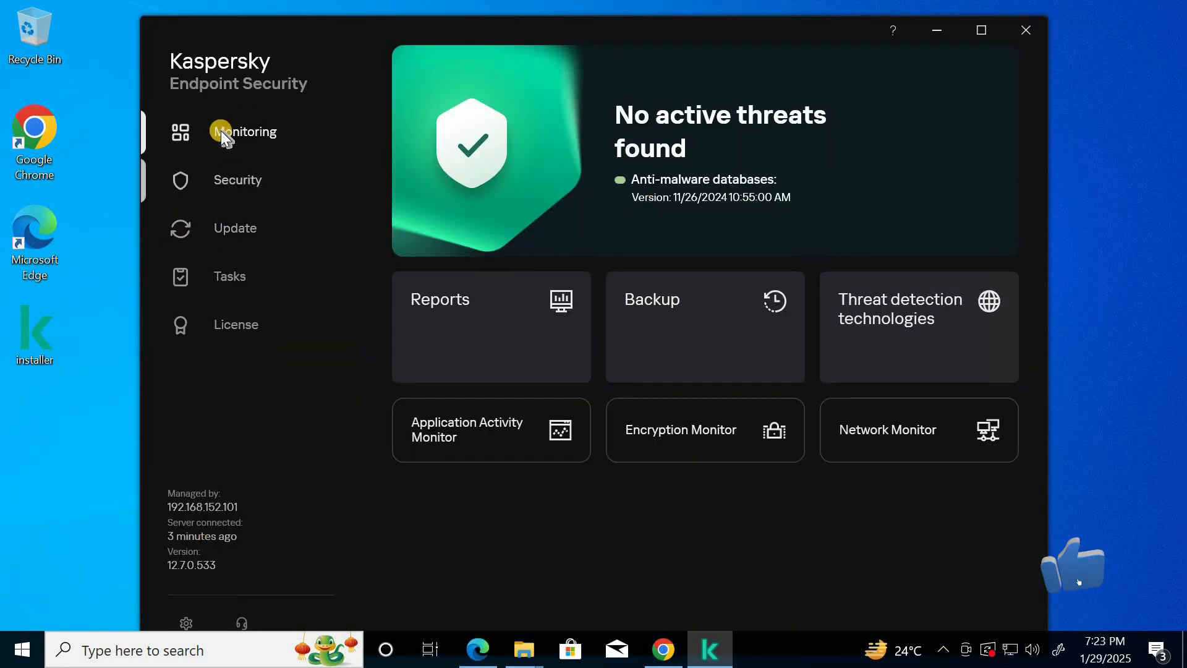
Review the protection components in the Security section, return to Monitoring and close Kaspersky Endpoint Security
left_click(246, 180)
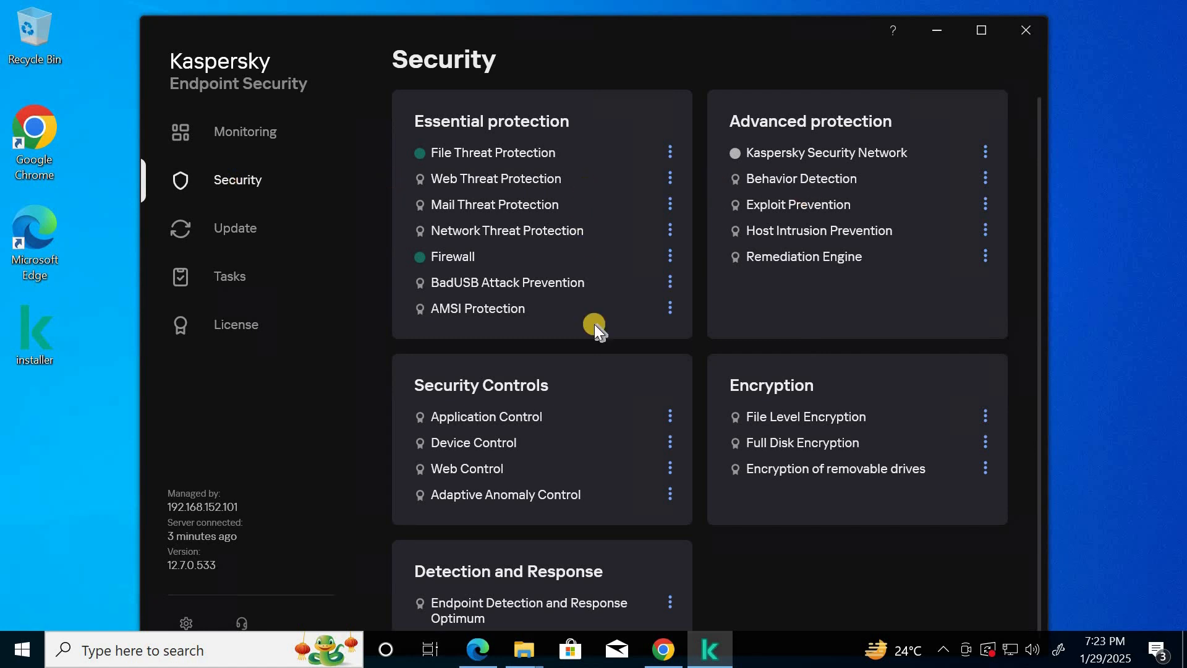
scroll(595, 380, "down", 1)
left_click(247, 131)
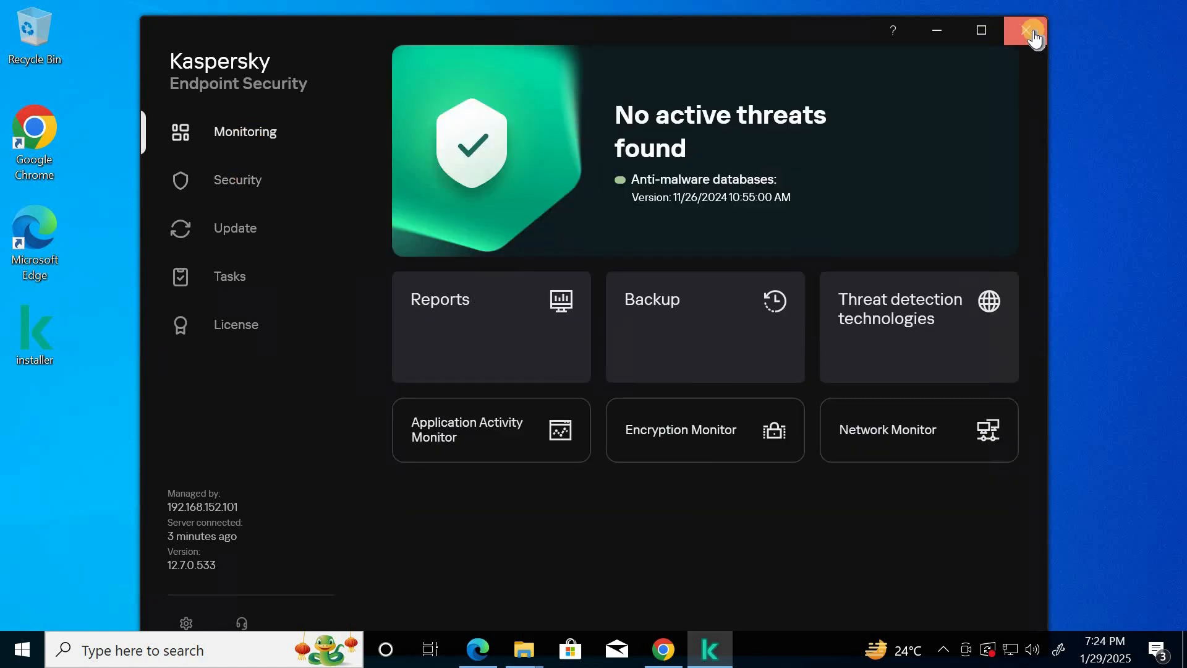
left_click(1033, 32)
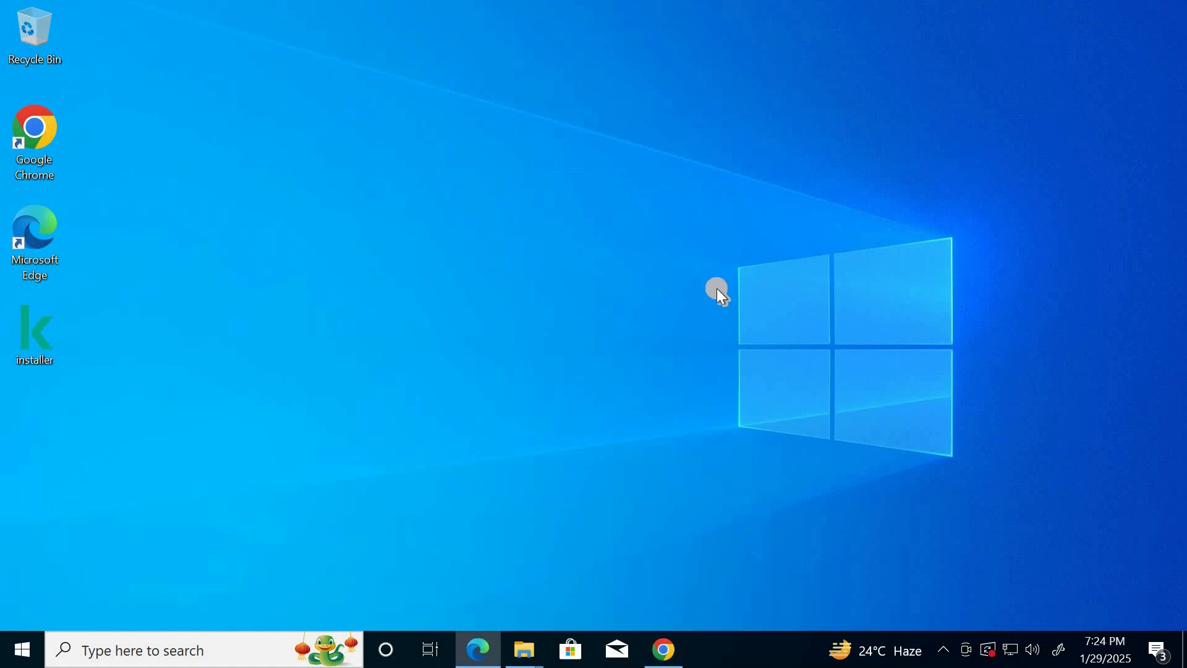
Minimize the 192.168.152.33 client session and switch to the 192.168.152.101 Remote Desktop session
mouse_move(943, 12)
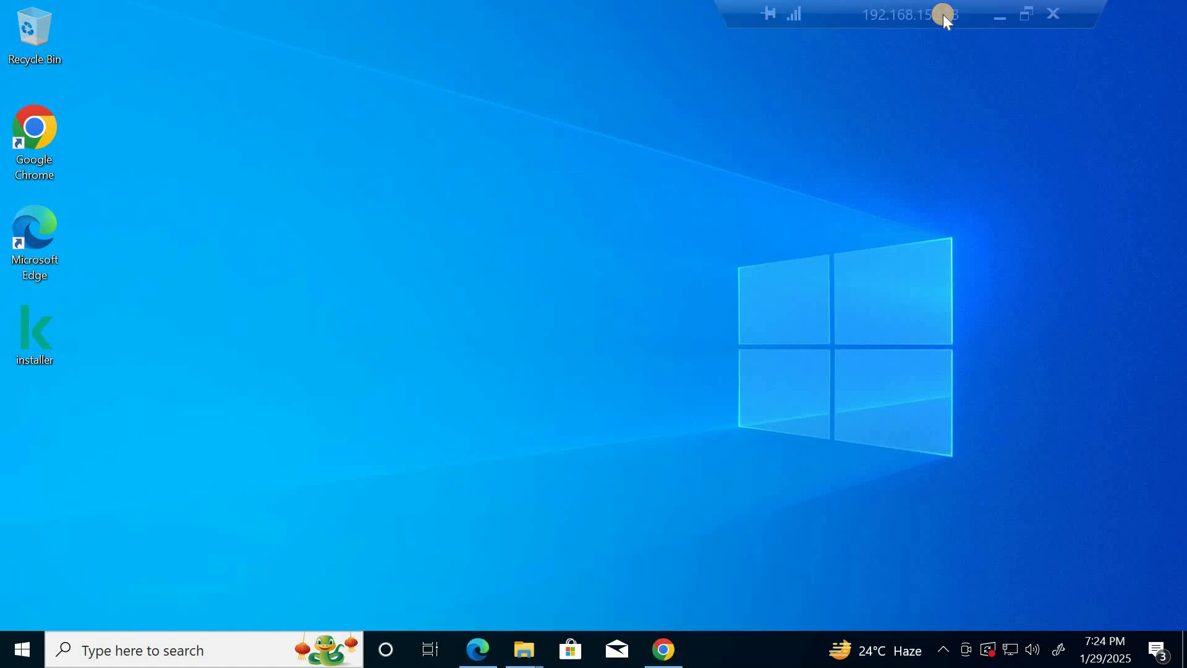
left_click(999, 13)
mouse_move(752, 649)
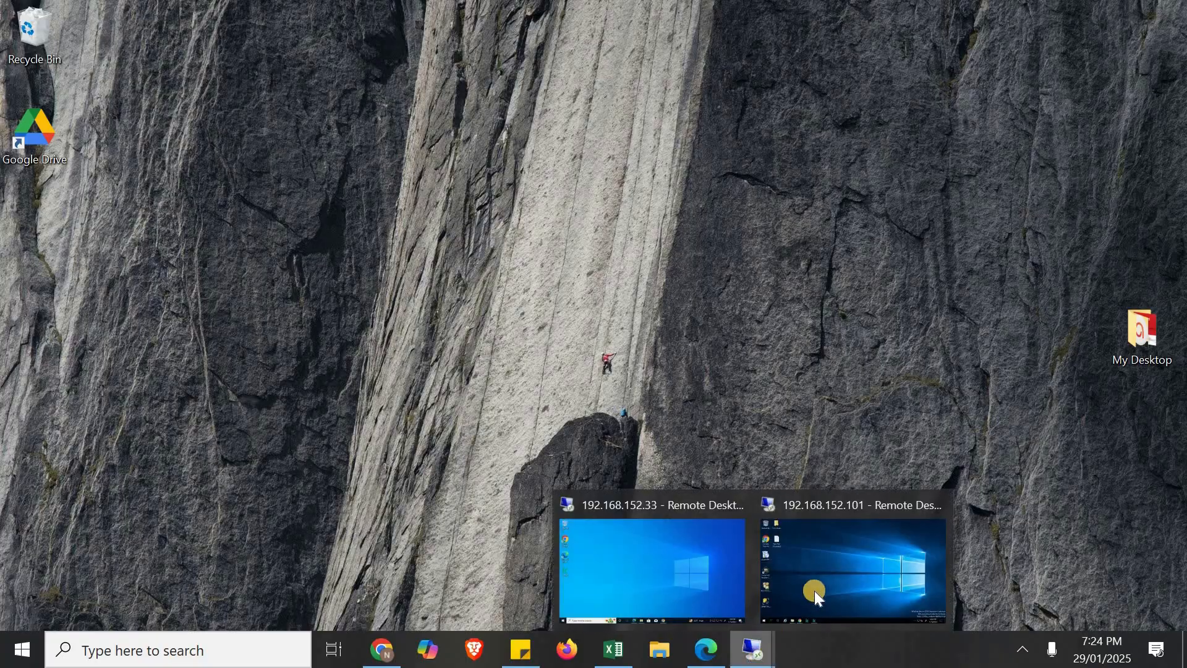
left_click(816, 588)
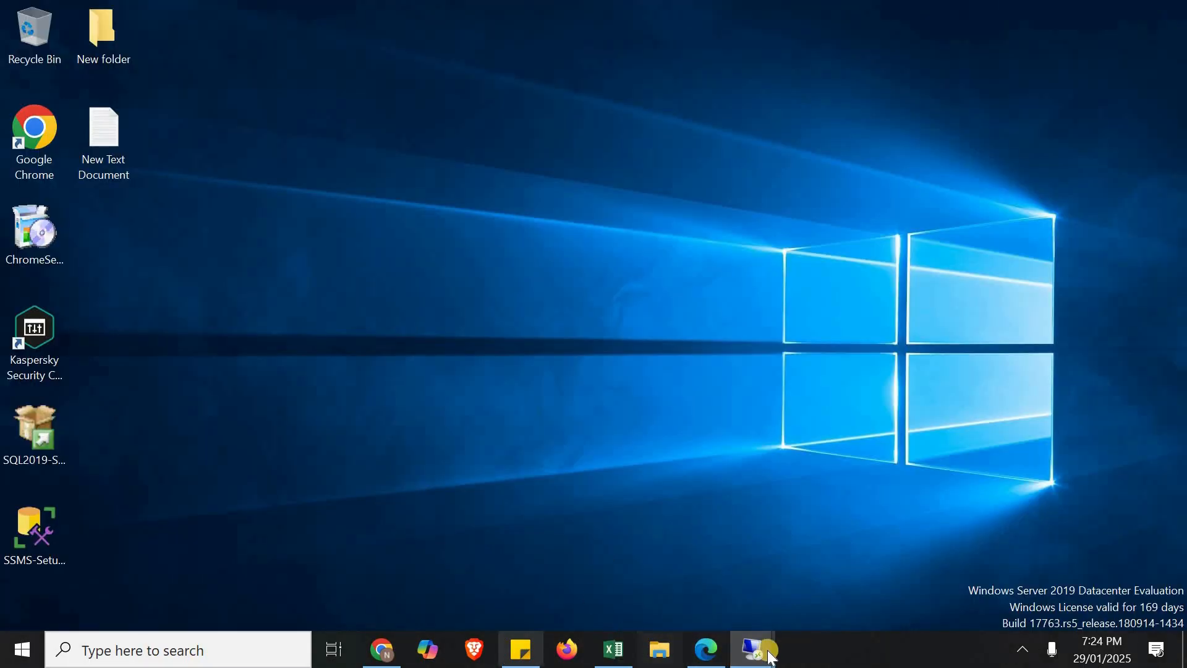
mouse_move(753, 649)
left_click(859, 563)
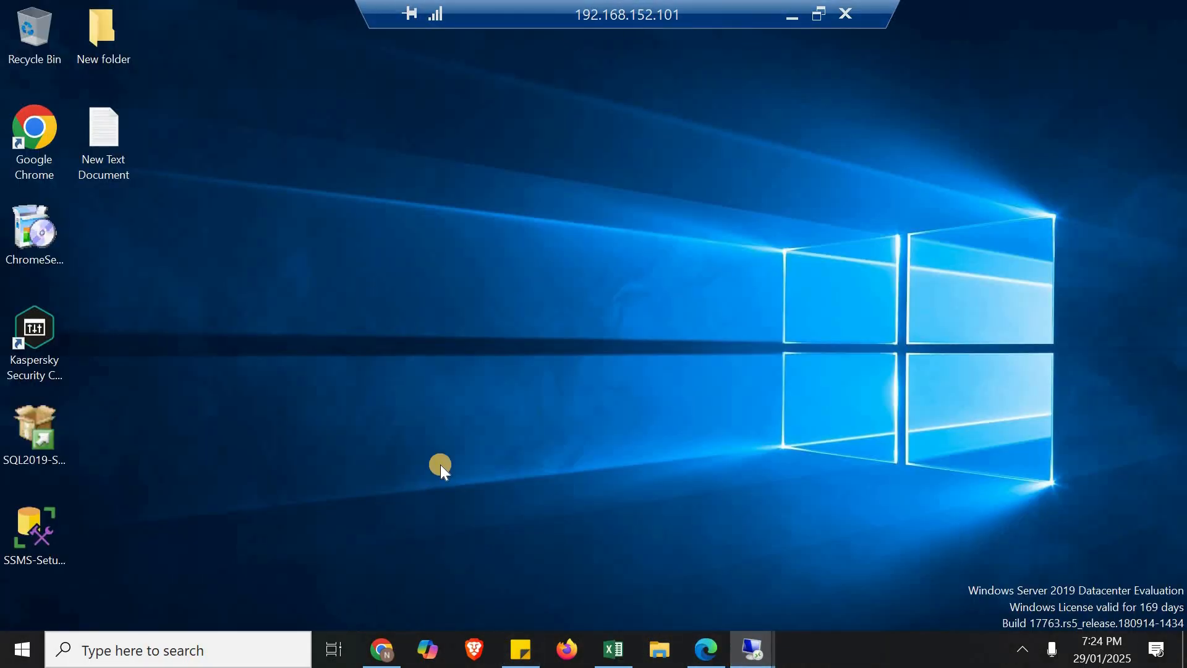
Search Kaspersky Security Center for devices named Next* and open the properties of NEXT-WIN-10
left_click(21, 650)
type("Next*")
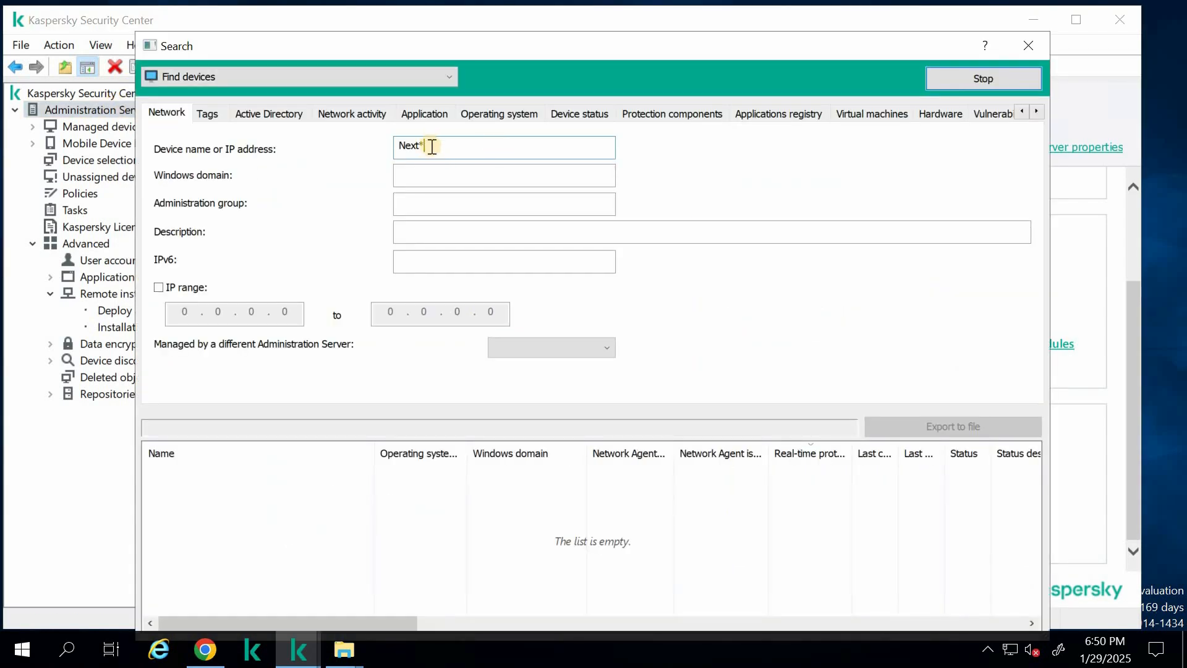
left_click(215, 470)
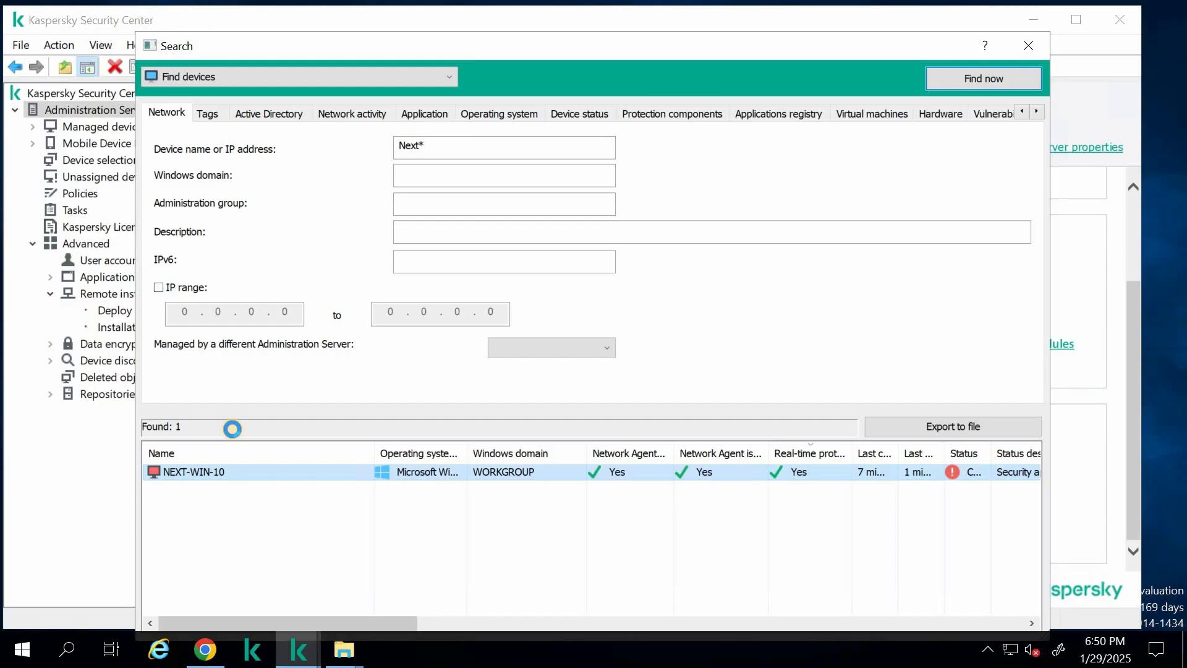
double_click(271, 470)
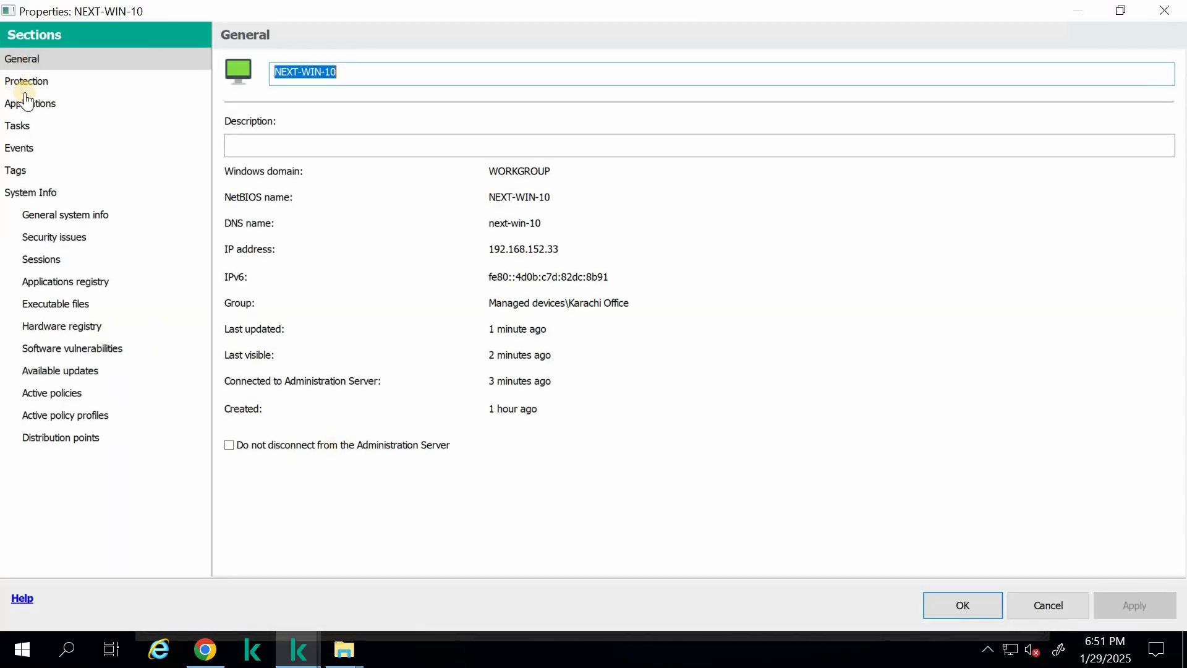
Review the protection status of NEXT-WIN-10, then check its IP address, DNS name and group in the general properties
left_click(24, 83)
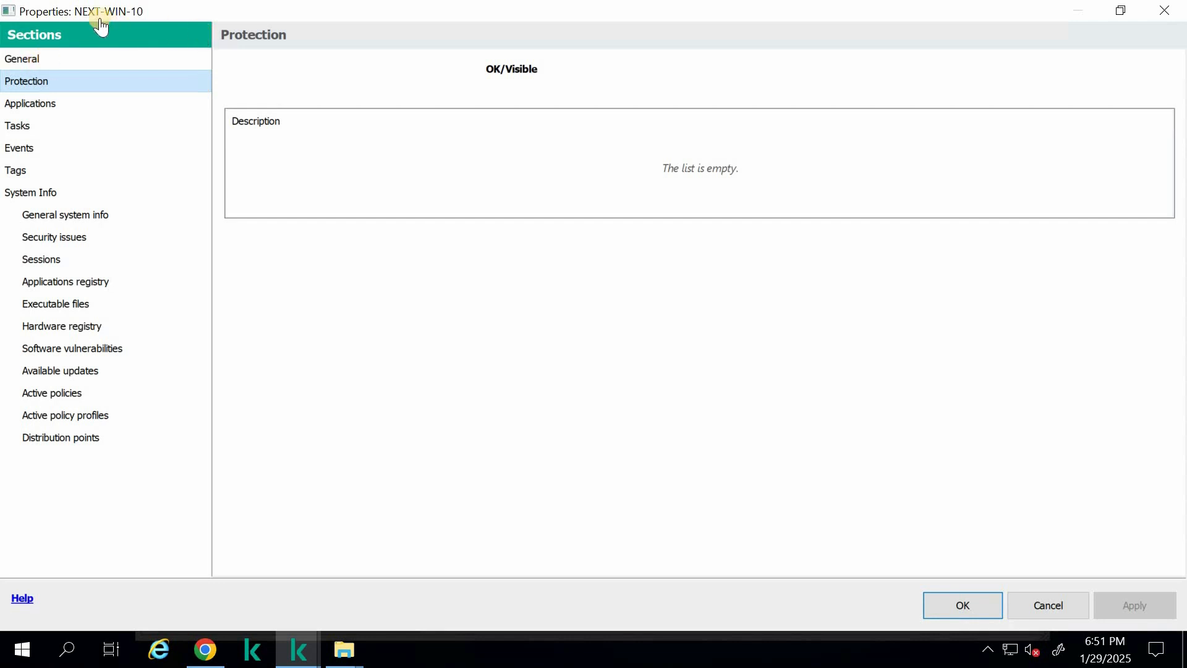
left_click(38, 63)
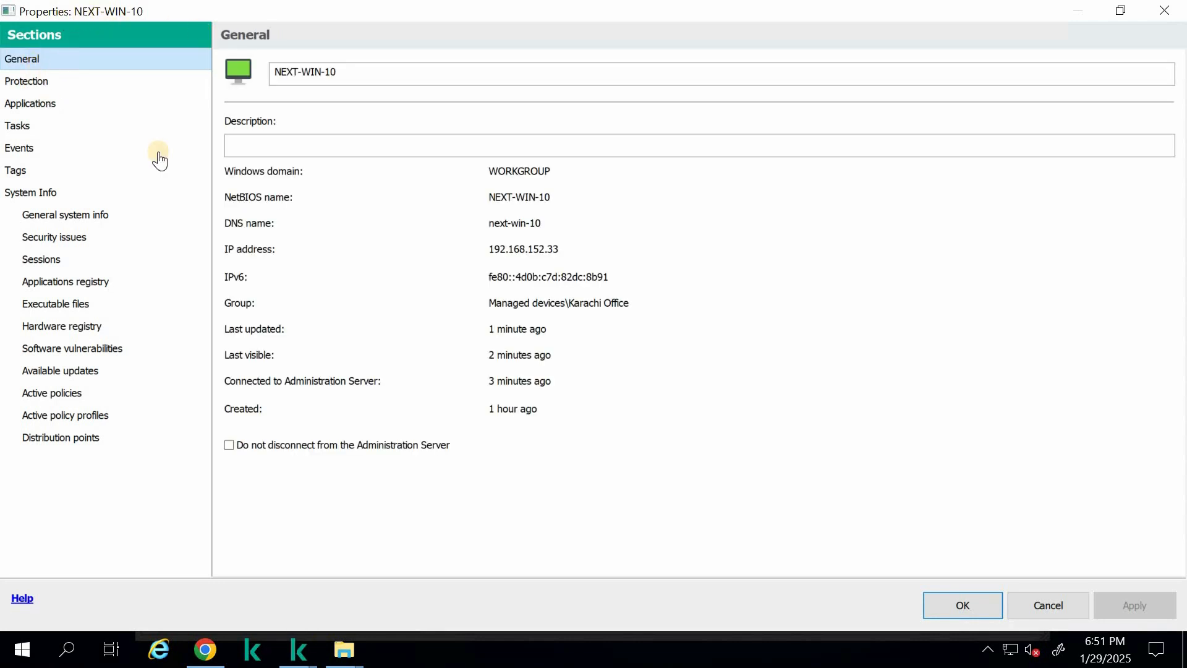
left_click_drag(494, 249, 577, 249)
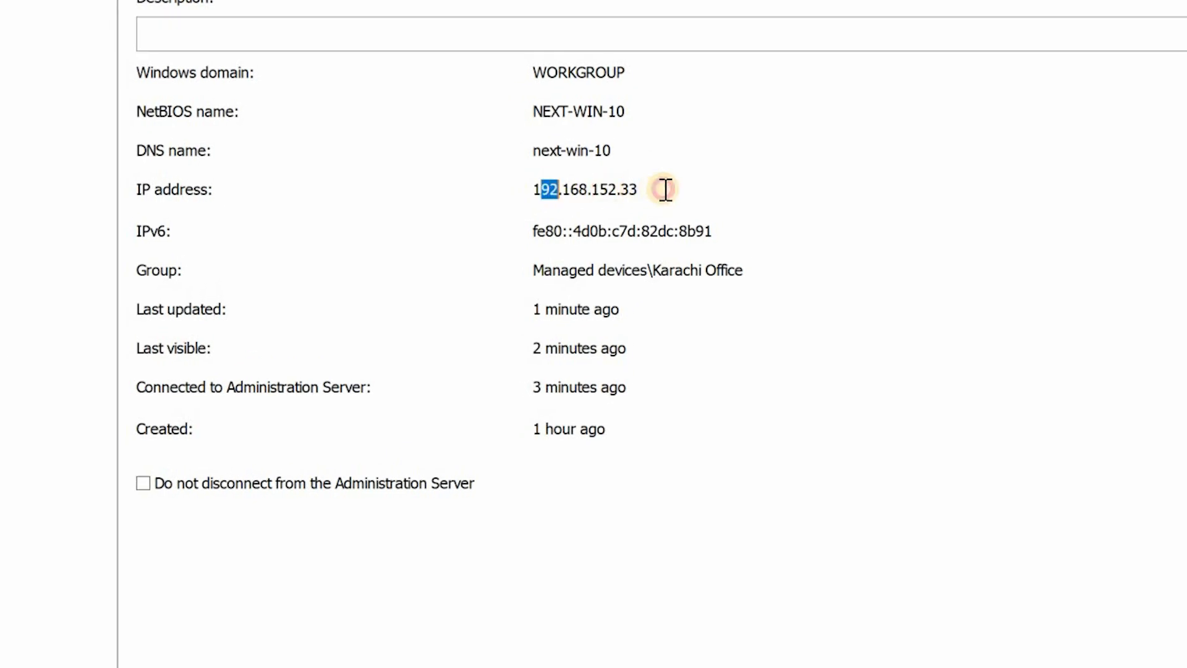
left_click_drag(664, 189, 641, 151)
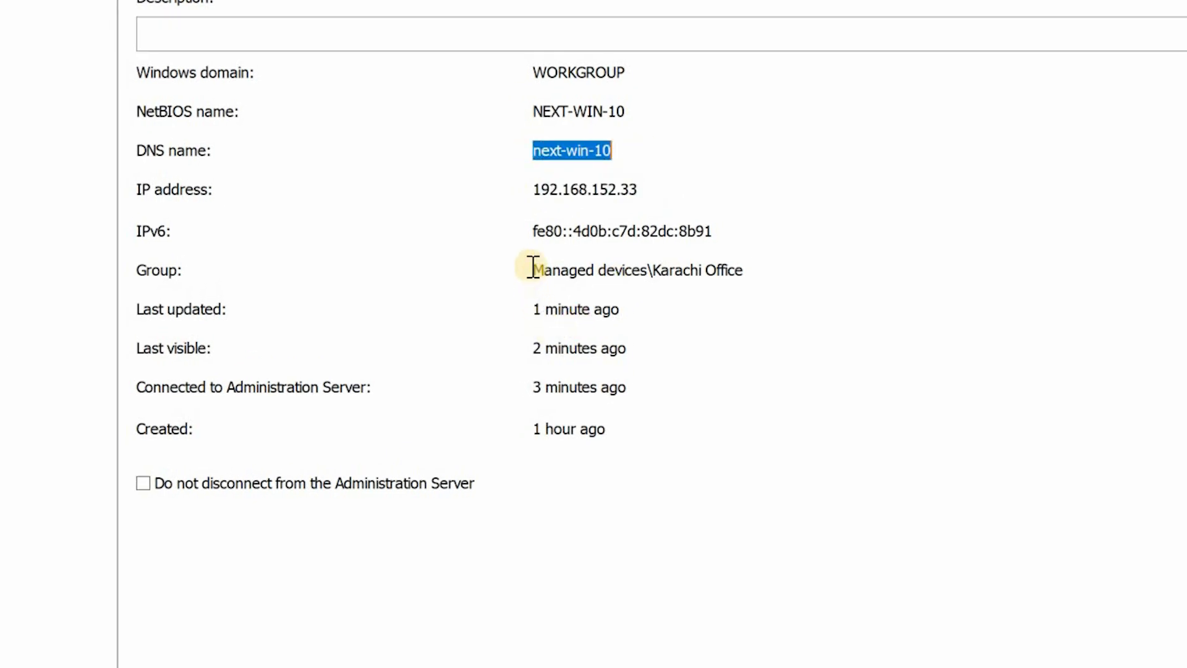
left_click_drag(533, 269, 753, 273)
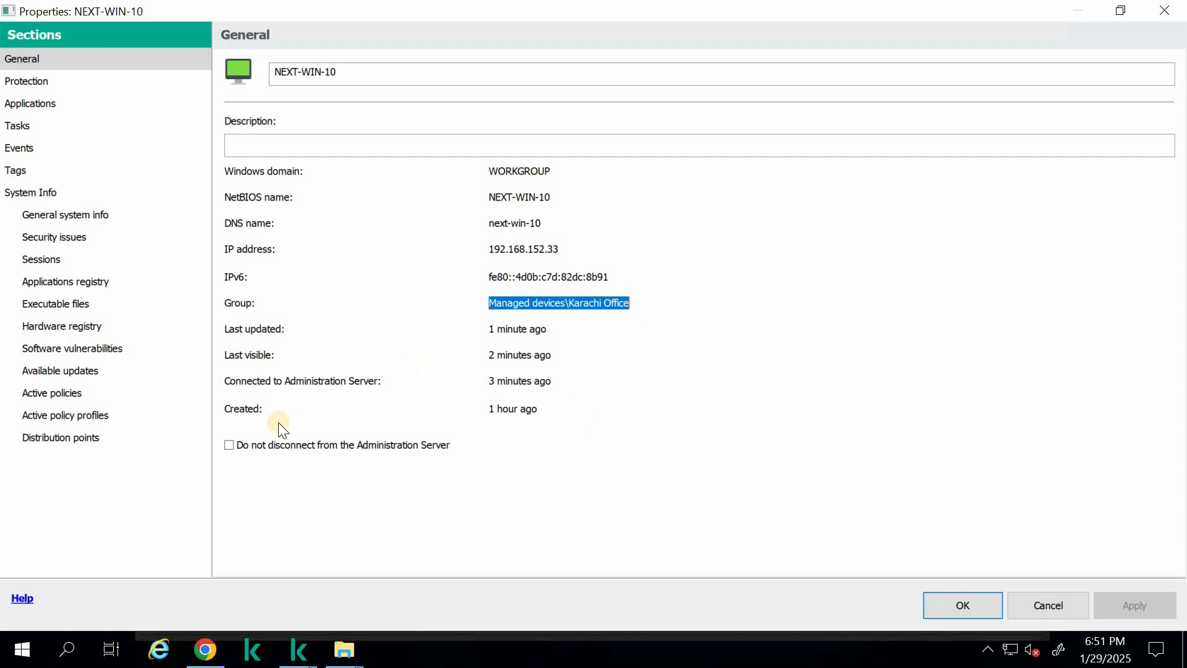
Check the Kaspersky applications installed on NEXT-WIN-10, then close its properties and minimize the server session
left_click(50, 104)
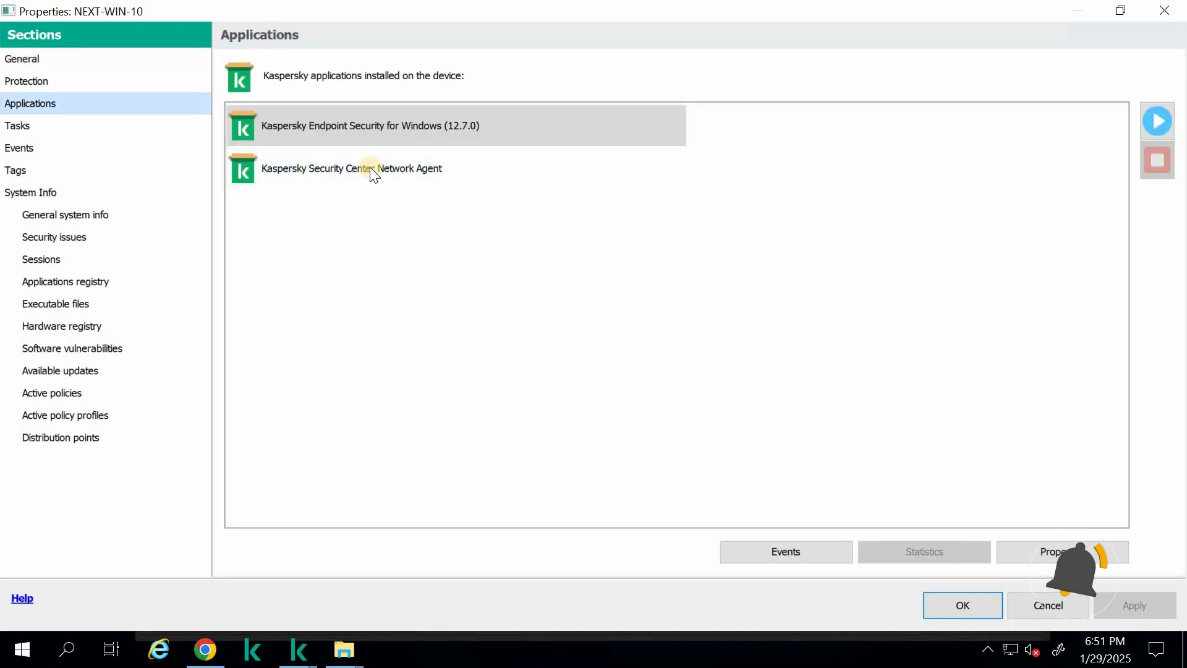
left_click(370, 168)
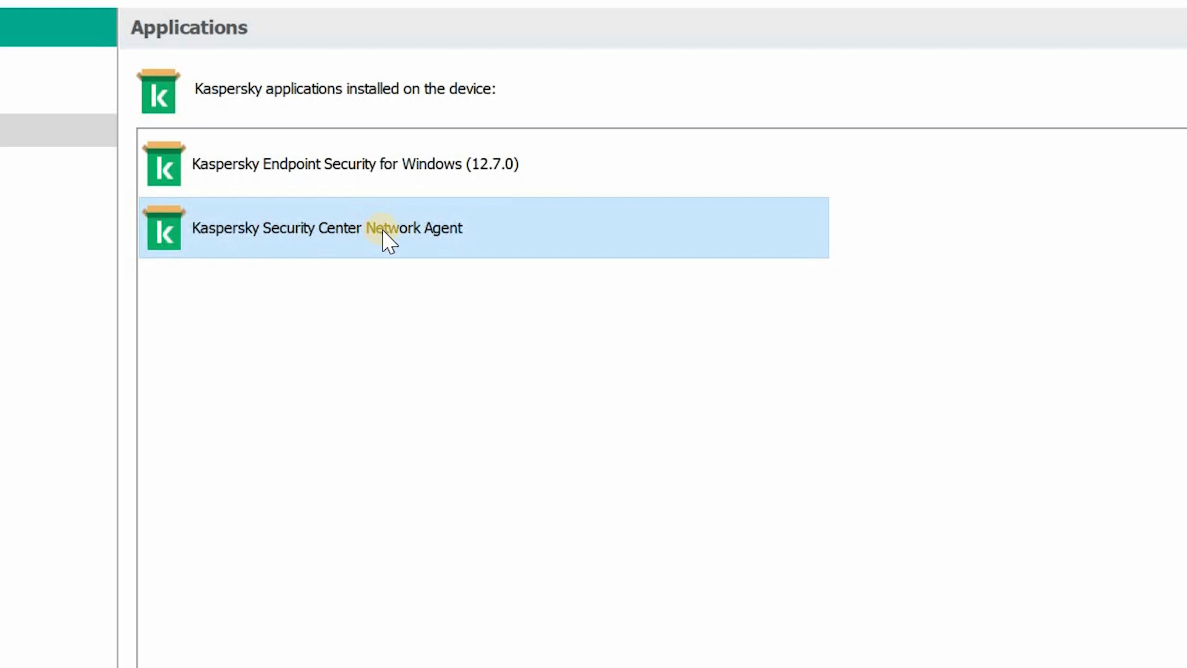
left_click(414, 164)
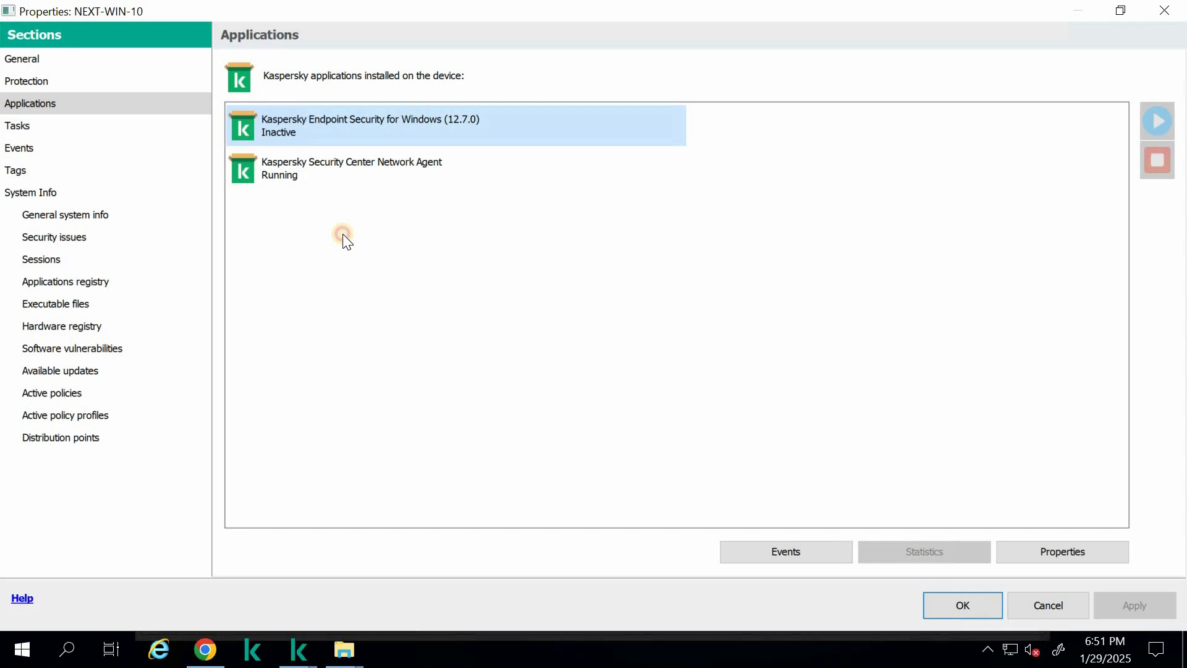
left_click(343, 235)
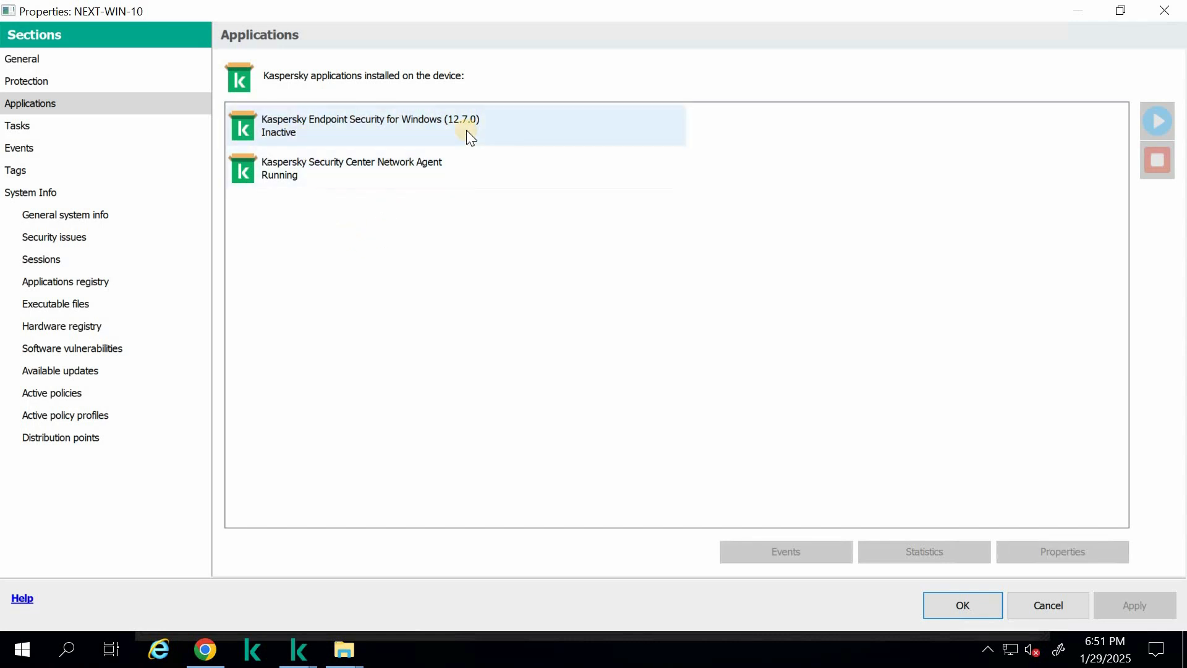
key("Escape")
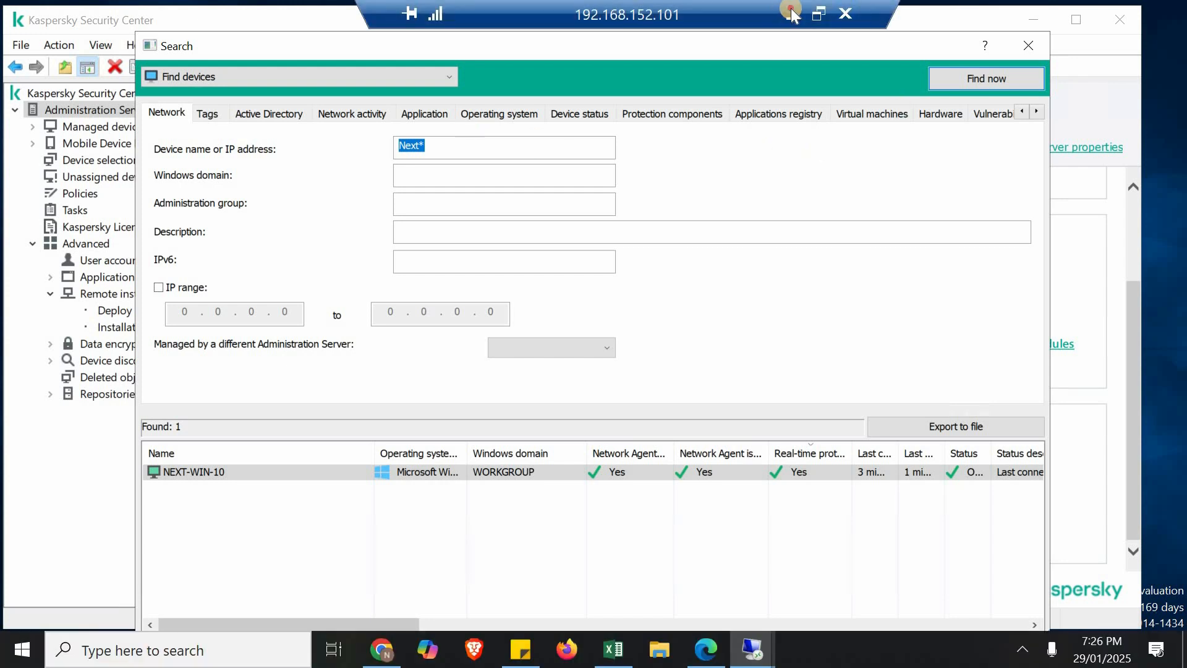
left_click(793, 14)
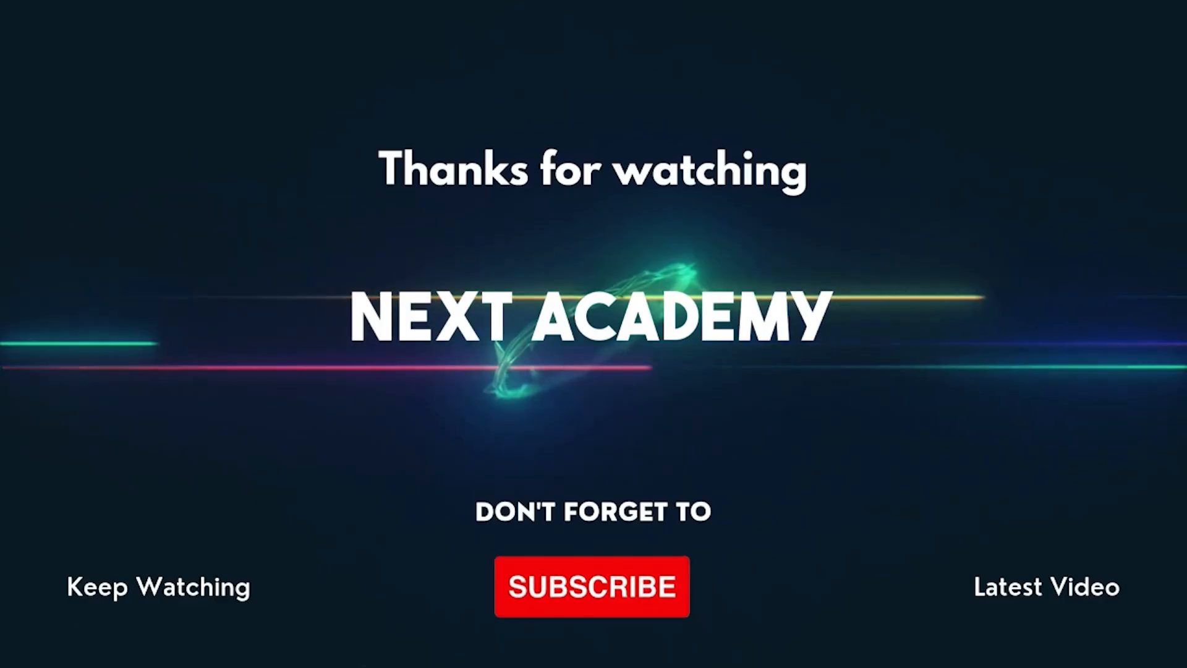